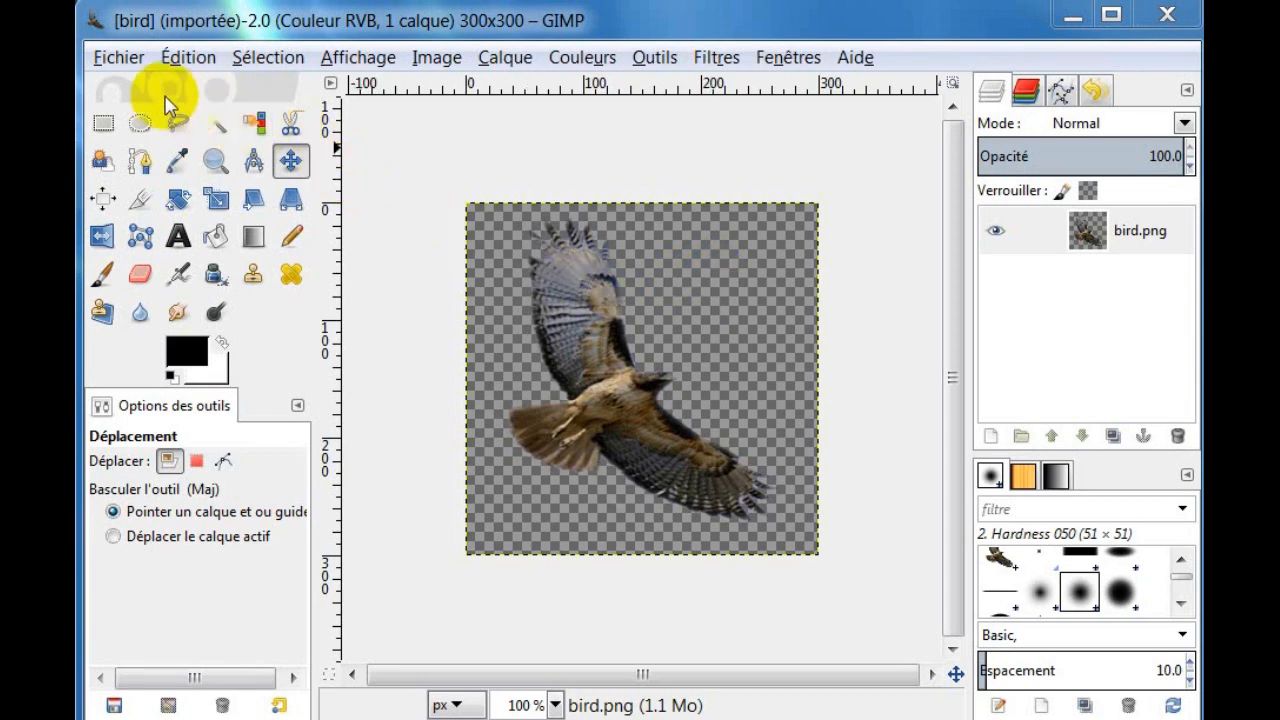
Create a new blank image 1200 px wide and 1200 px high
click(119, 62)
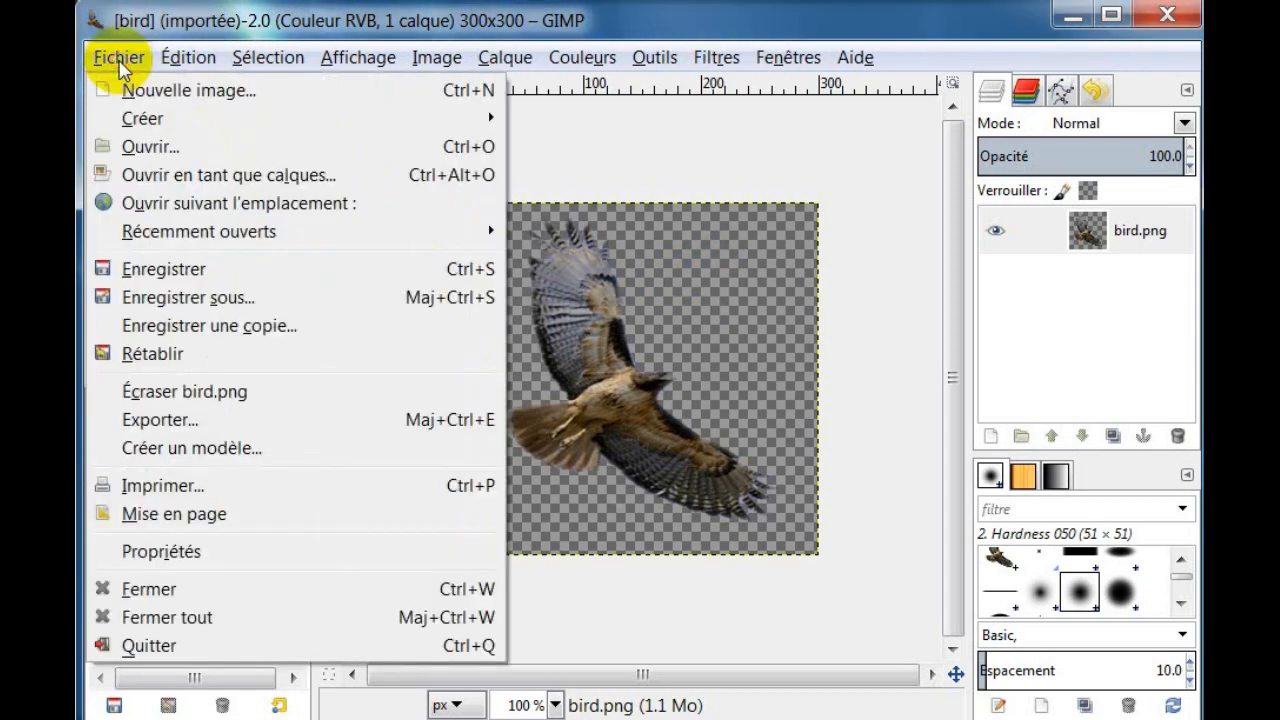
click(126, 88)
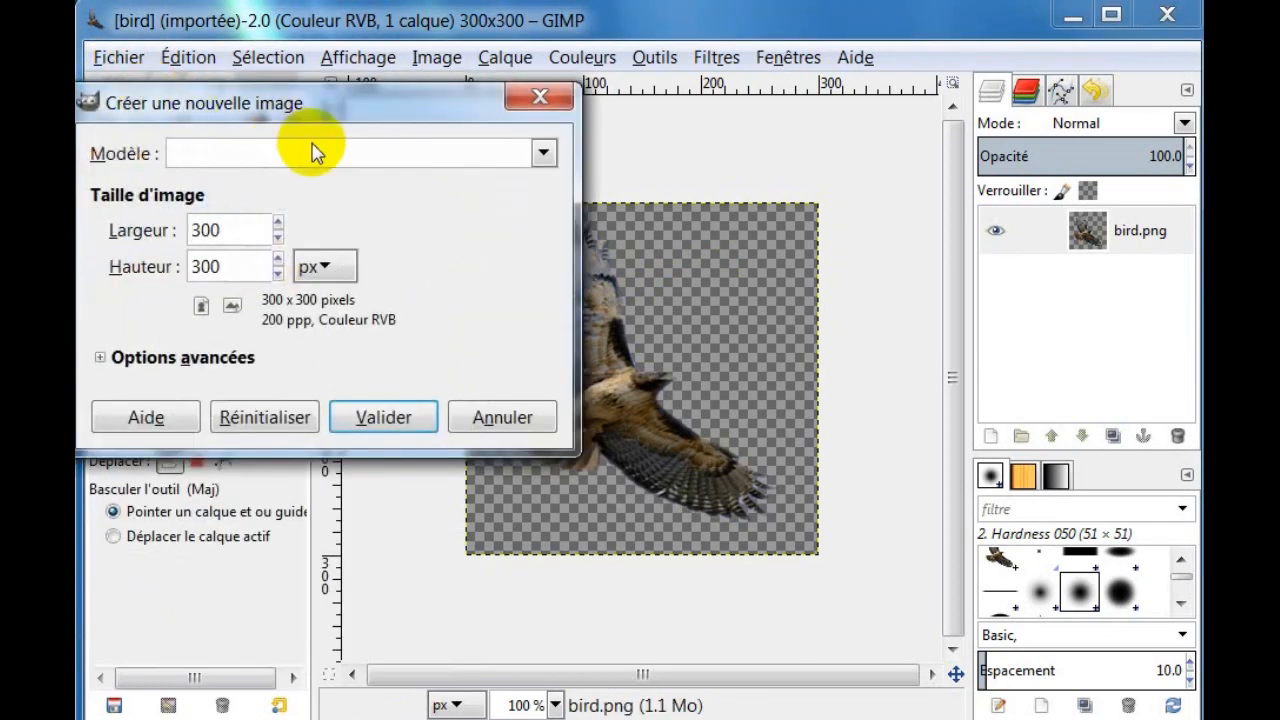
drag(305, 112, 429, 101)
drag(346, 216, 276, 214)
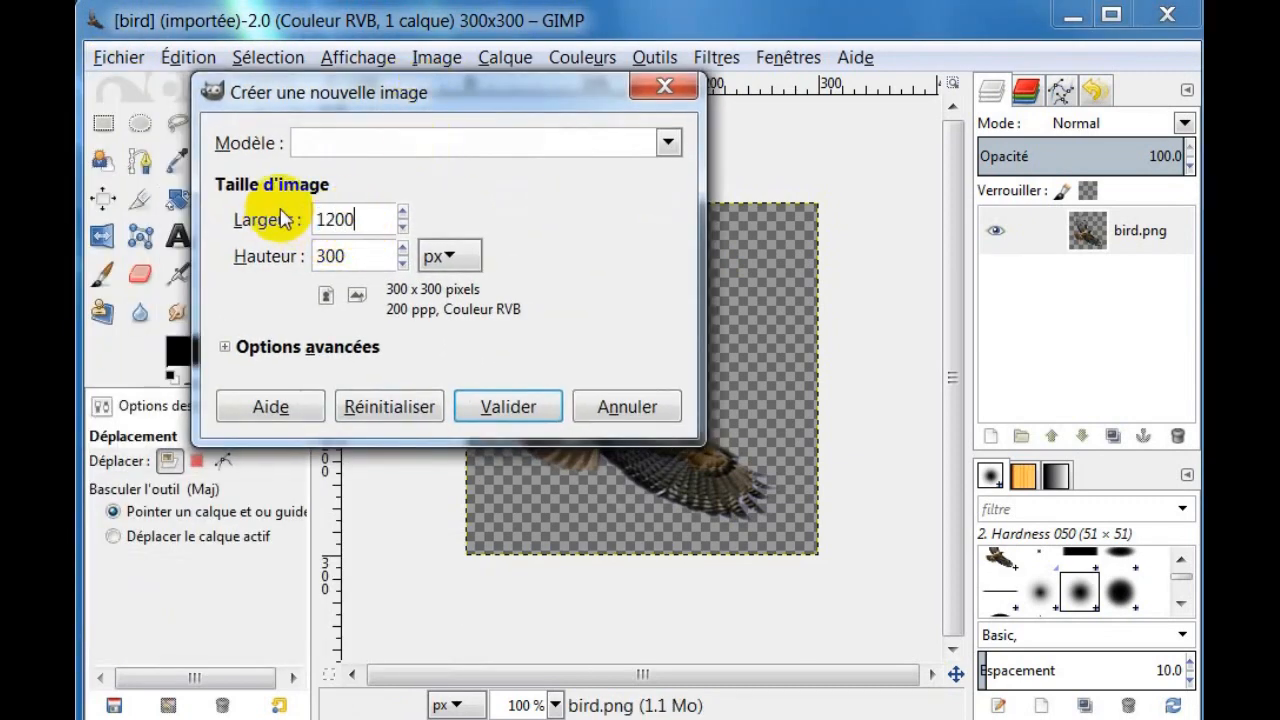
click(332, 259)
drag(353, 257, 258, 257)
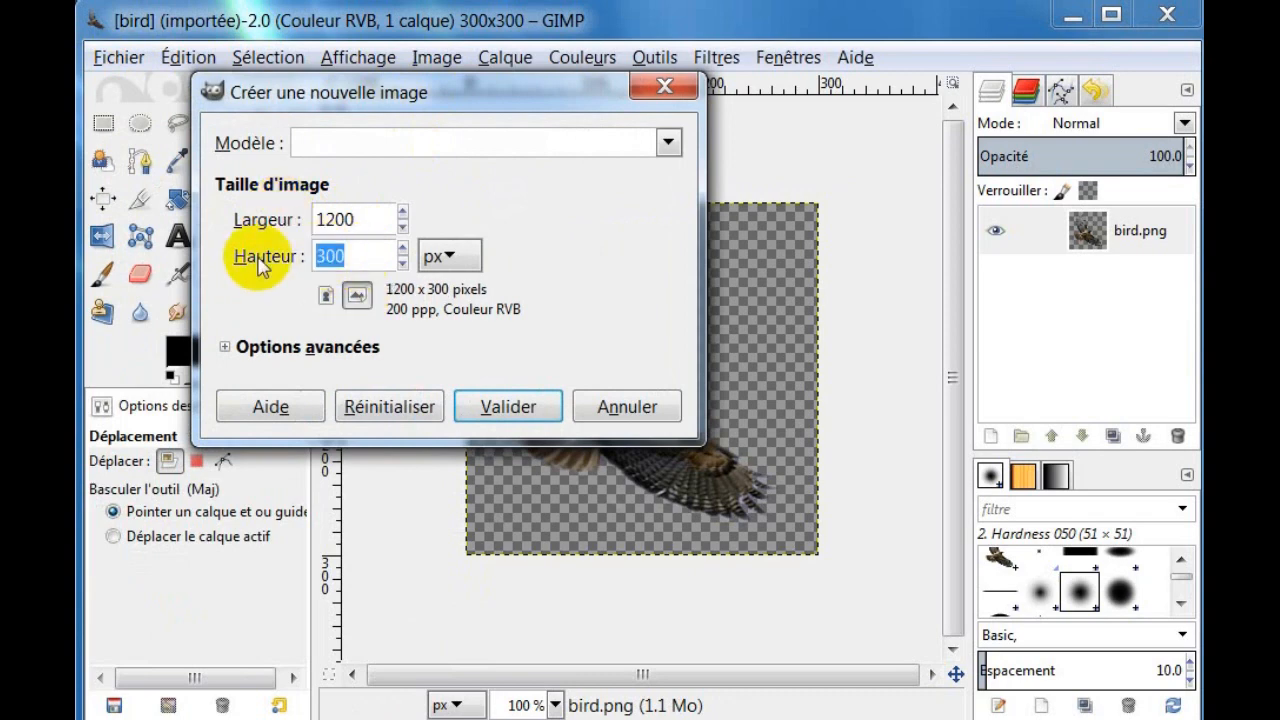
text(1200)
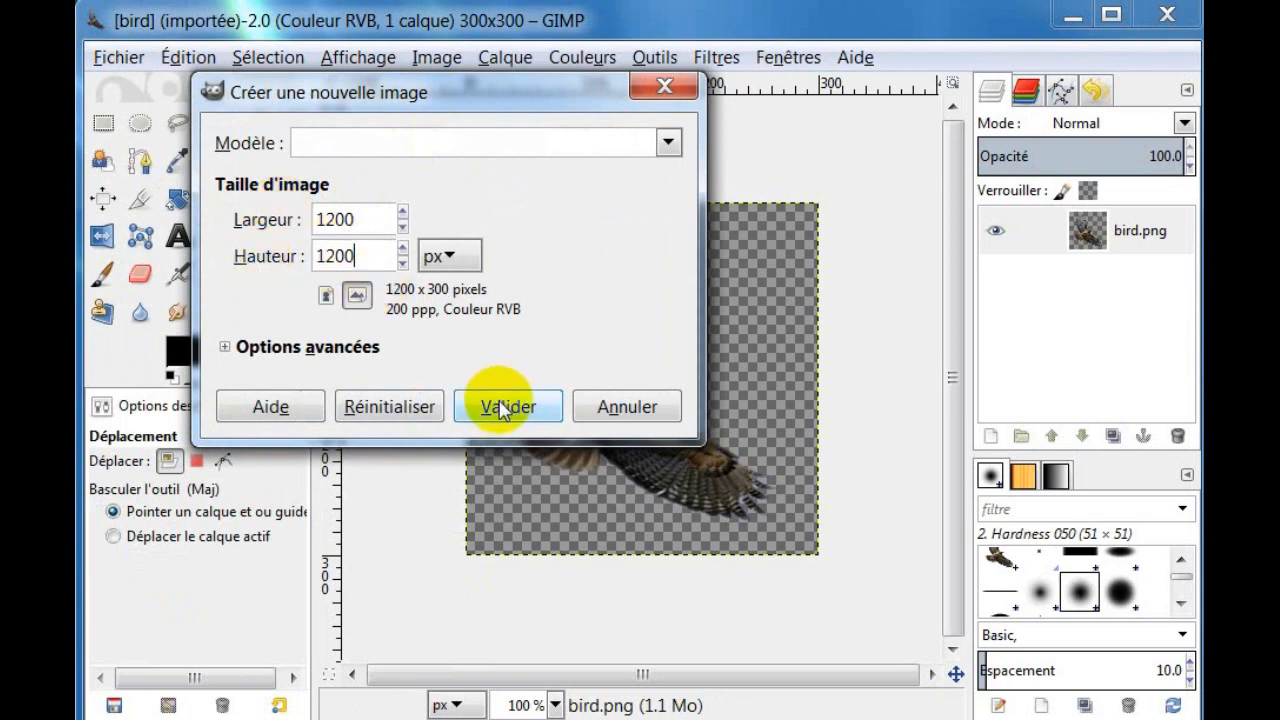
click(500, 405)
Create four more blank images, each 1200 x 1200 px
click(119, 60)
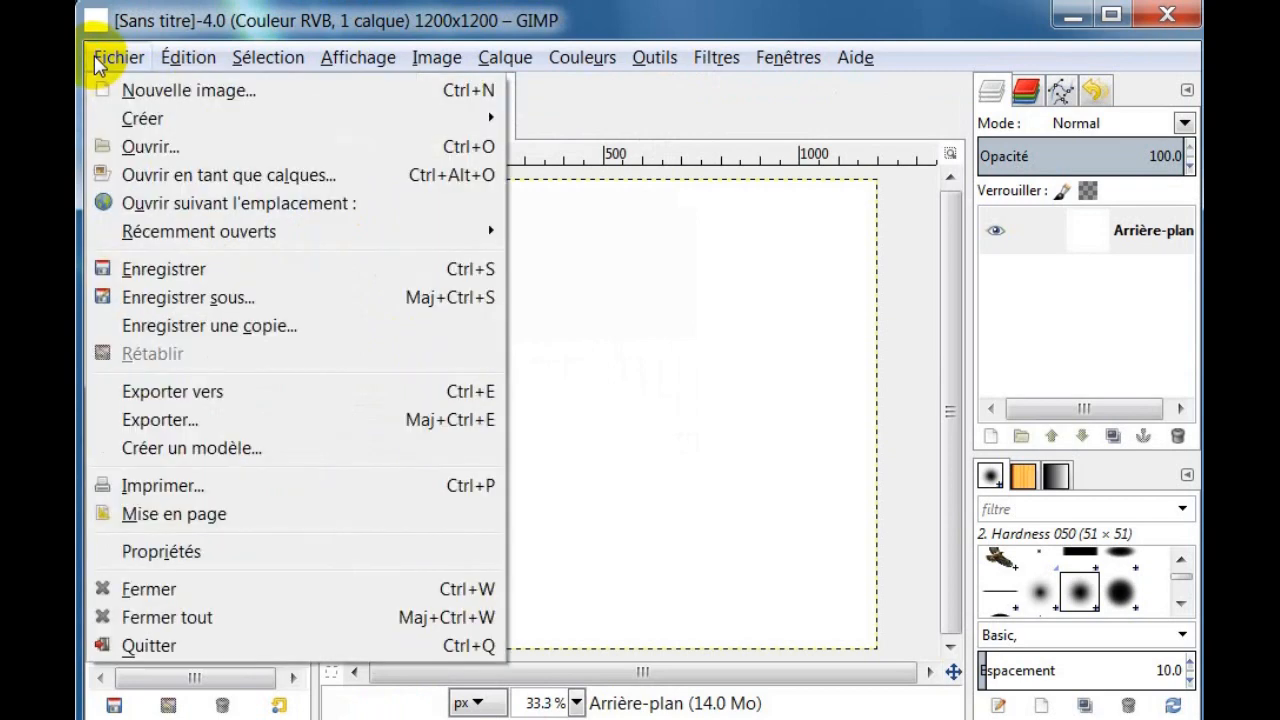
click(138, 92)
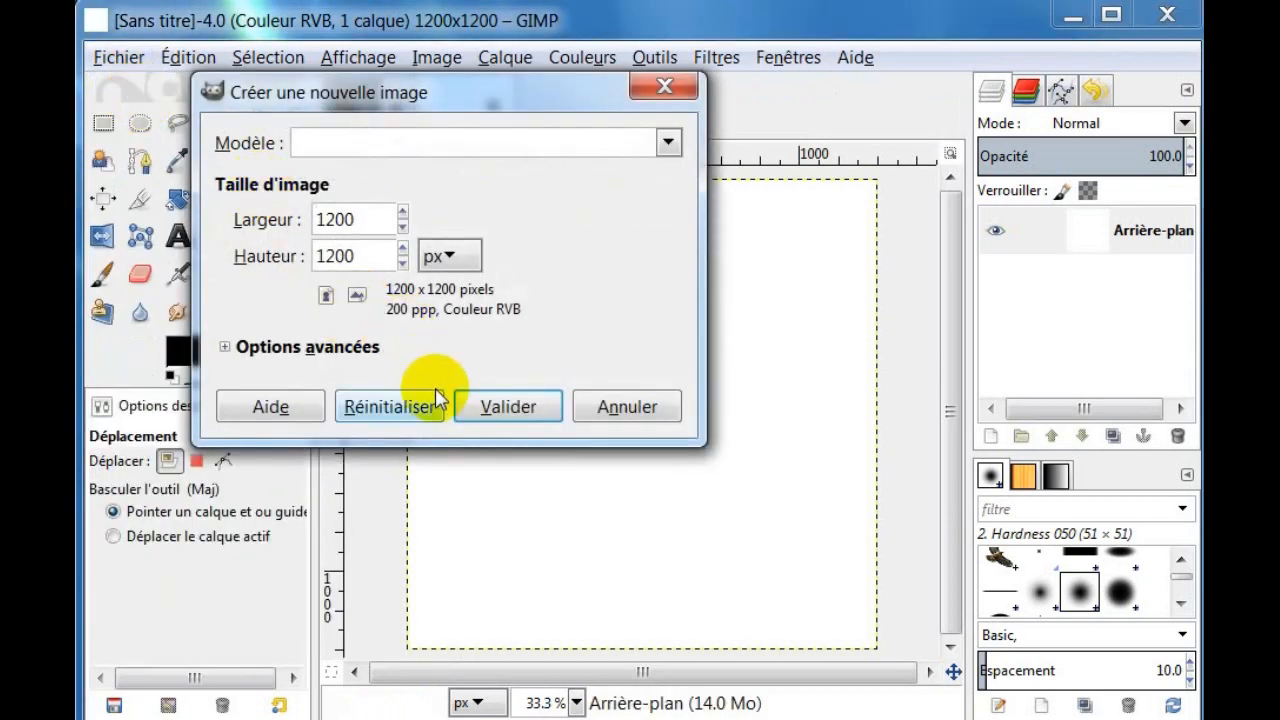
click(505, 405)
click(116, 58)
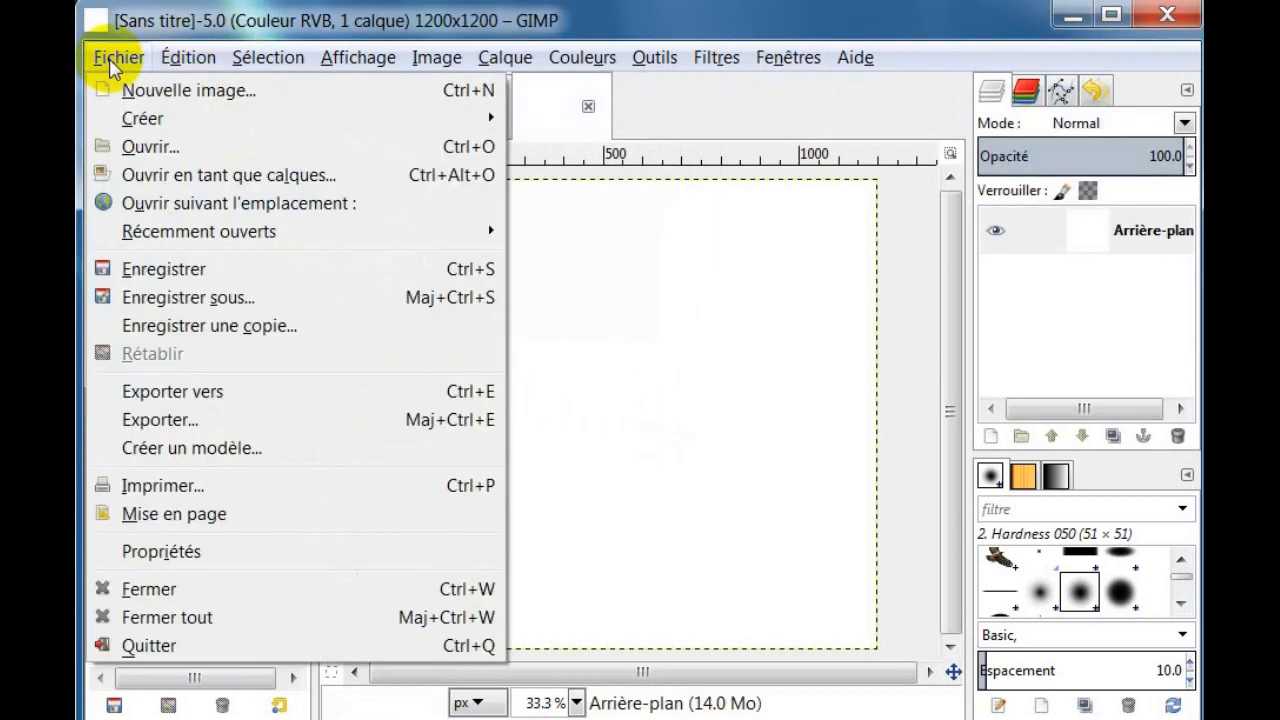
click(158, 91)
click(503, 406)
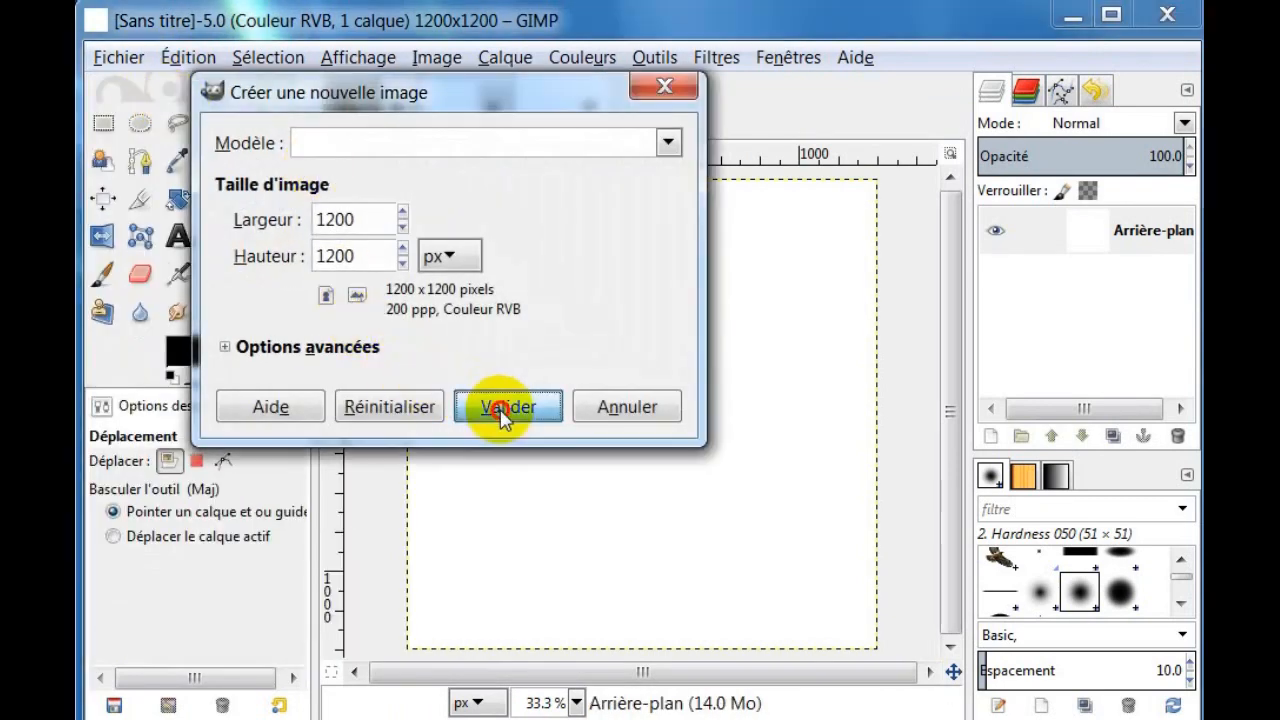
click(116, 57)
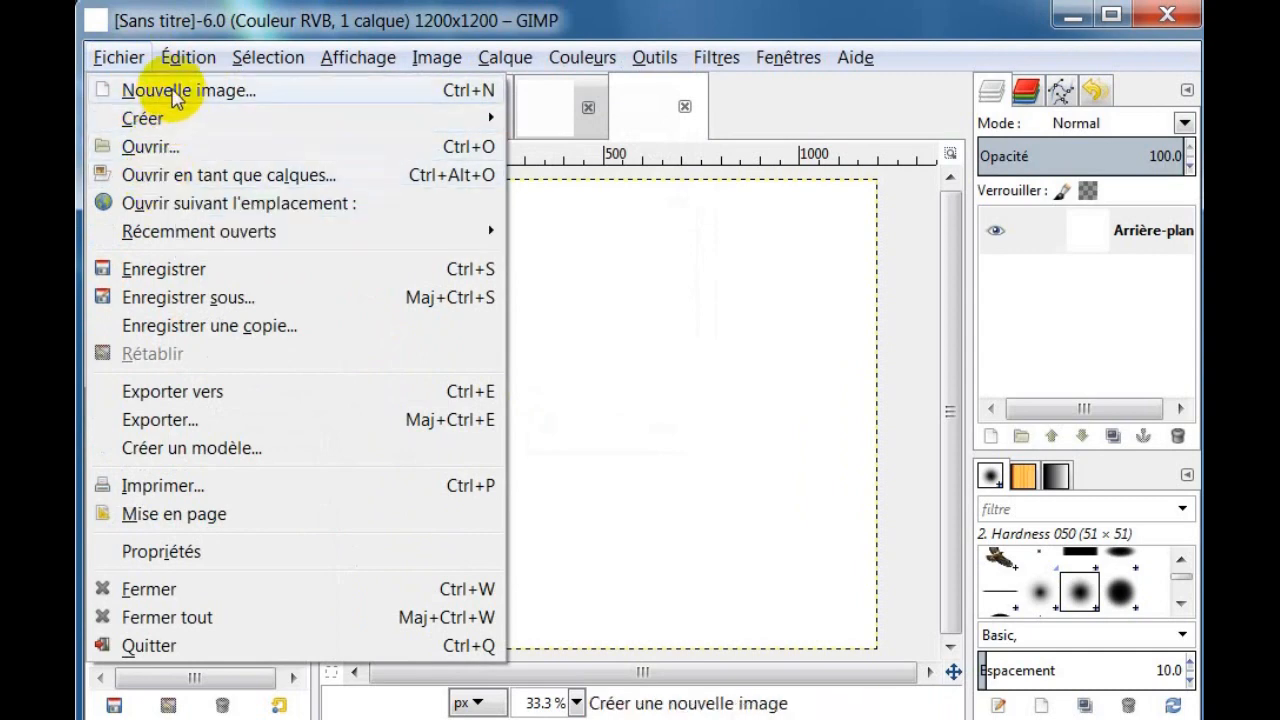
click(165, 90)
click(503, 406)
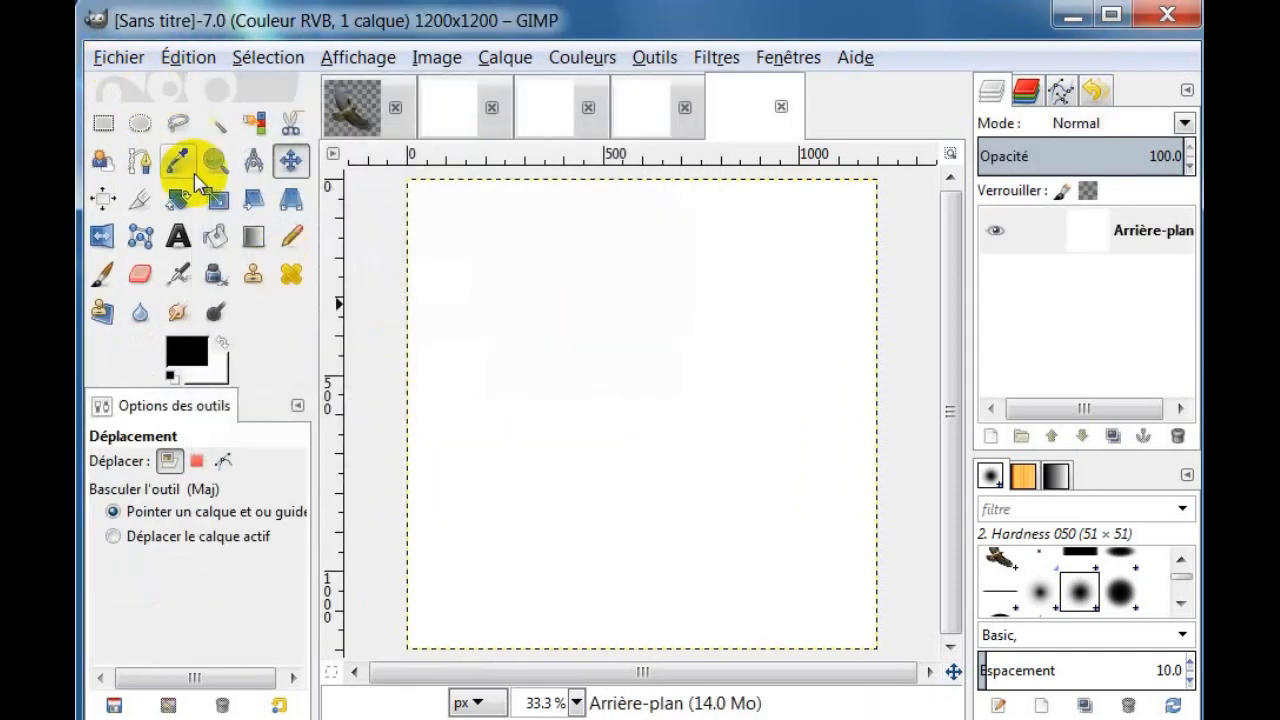
click(118, 57)
click(136, 88)
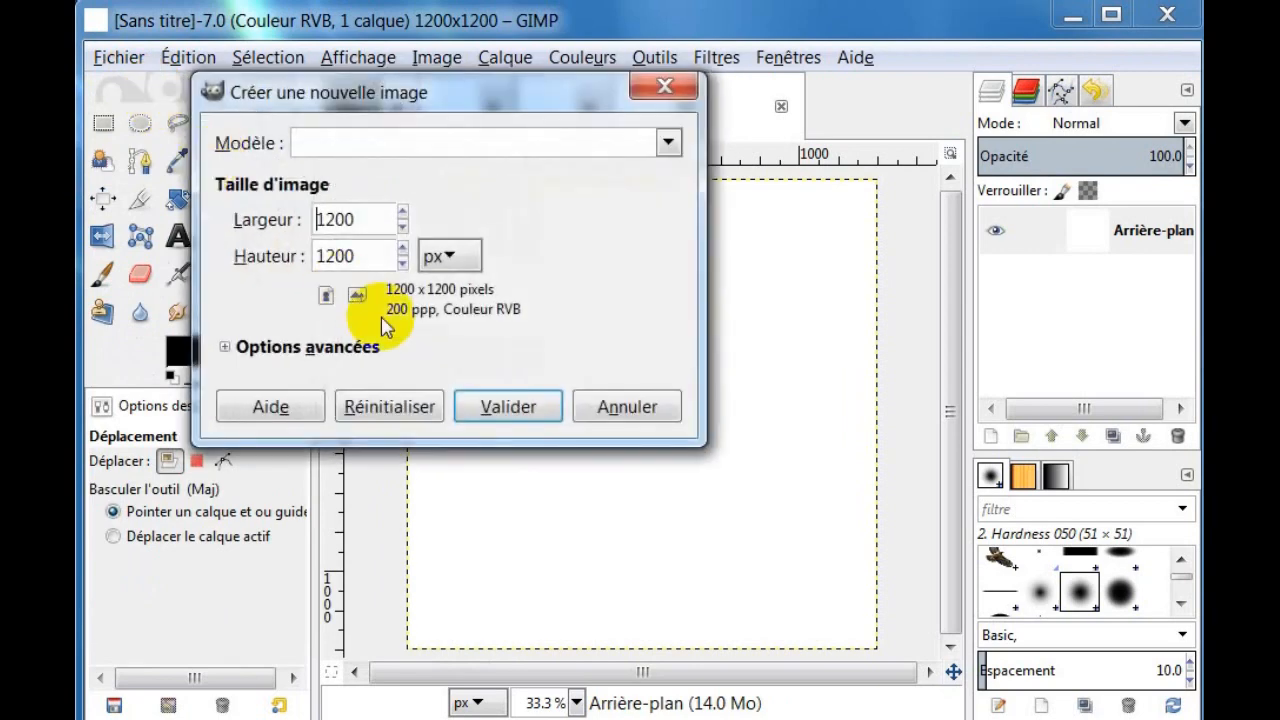
click(503, 403)
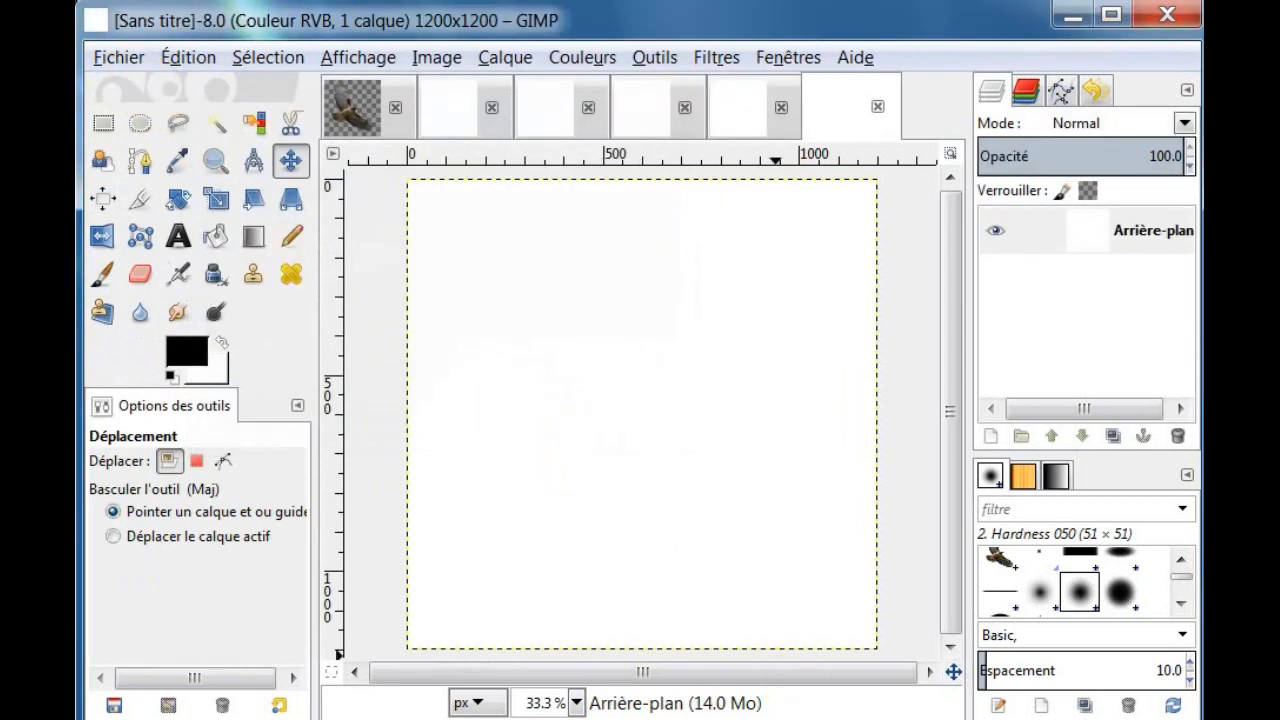
Copy the bird from the bird.png image
click(358, 115)
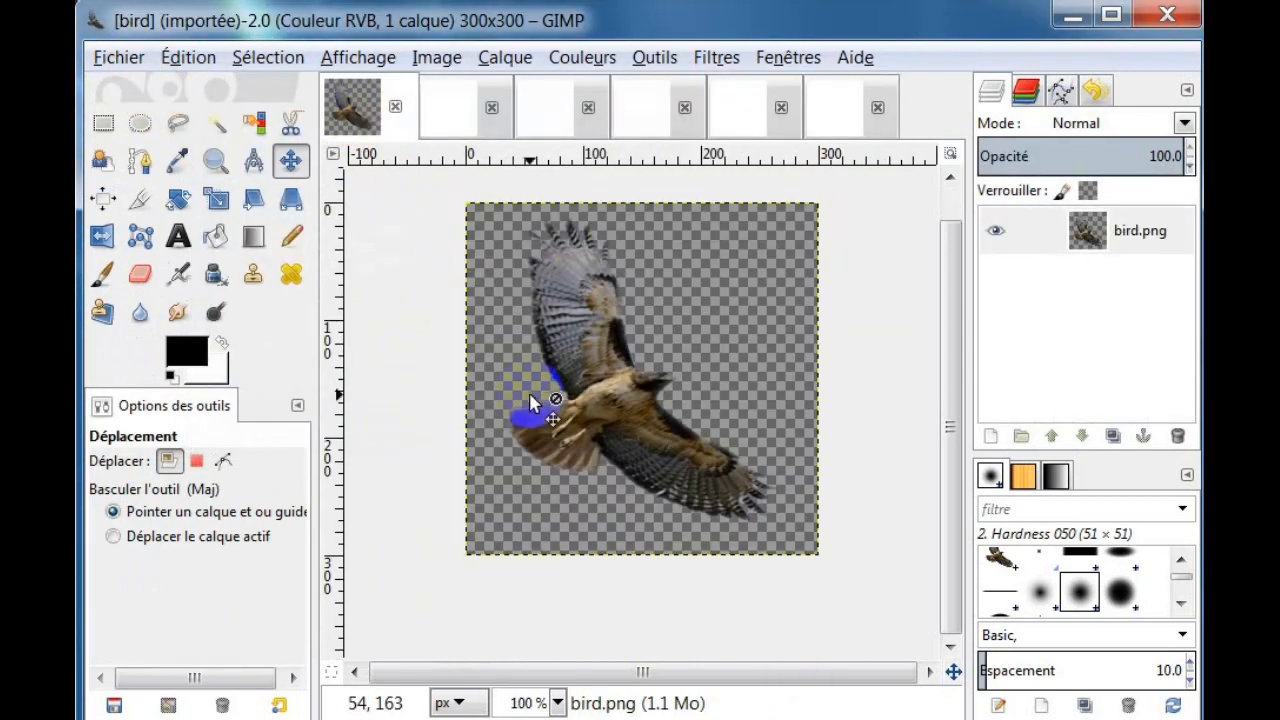
click(188, 60)
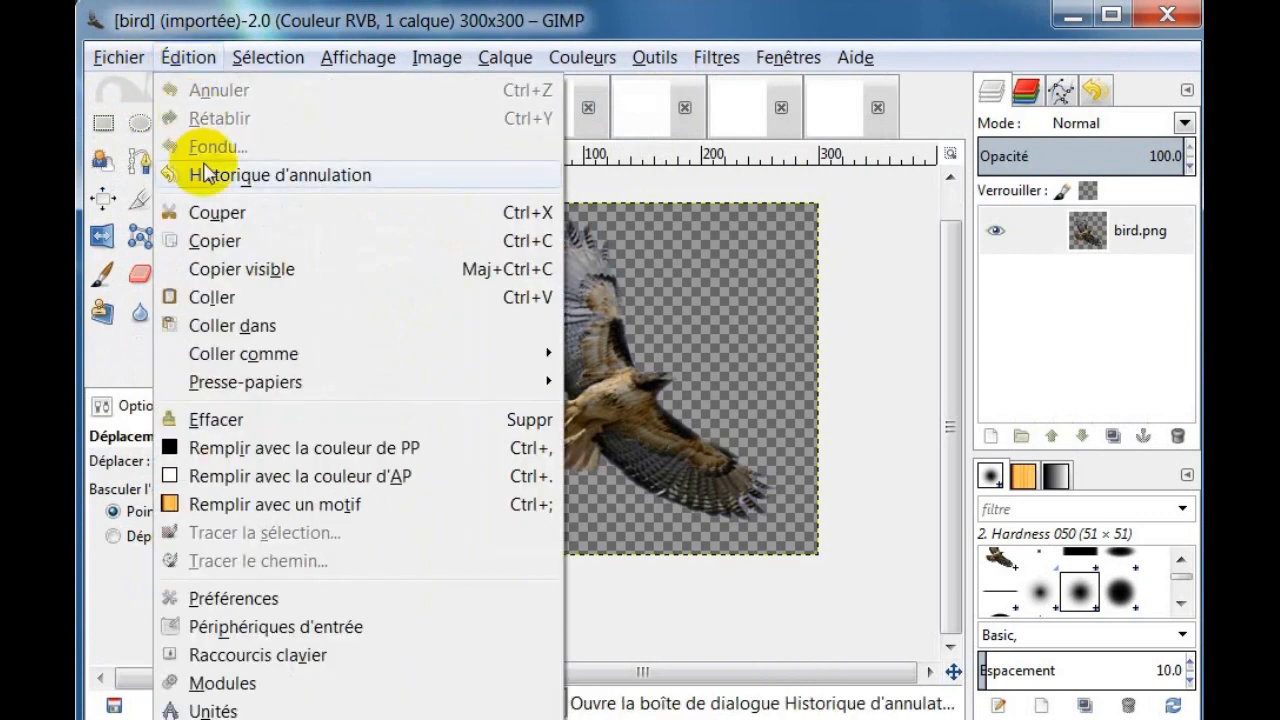
click(218, 241)
Paste the bird into the first blank image, move it to the canvas's upper-left corner and anchor it
click(445, 115)
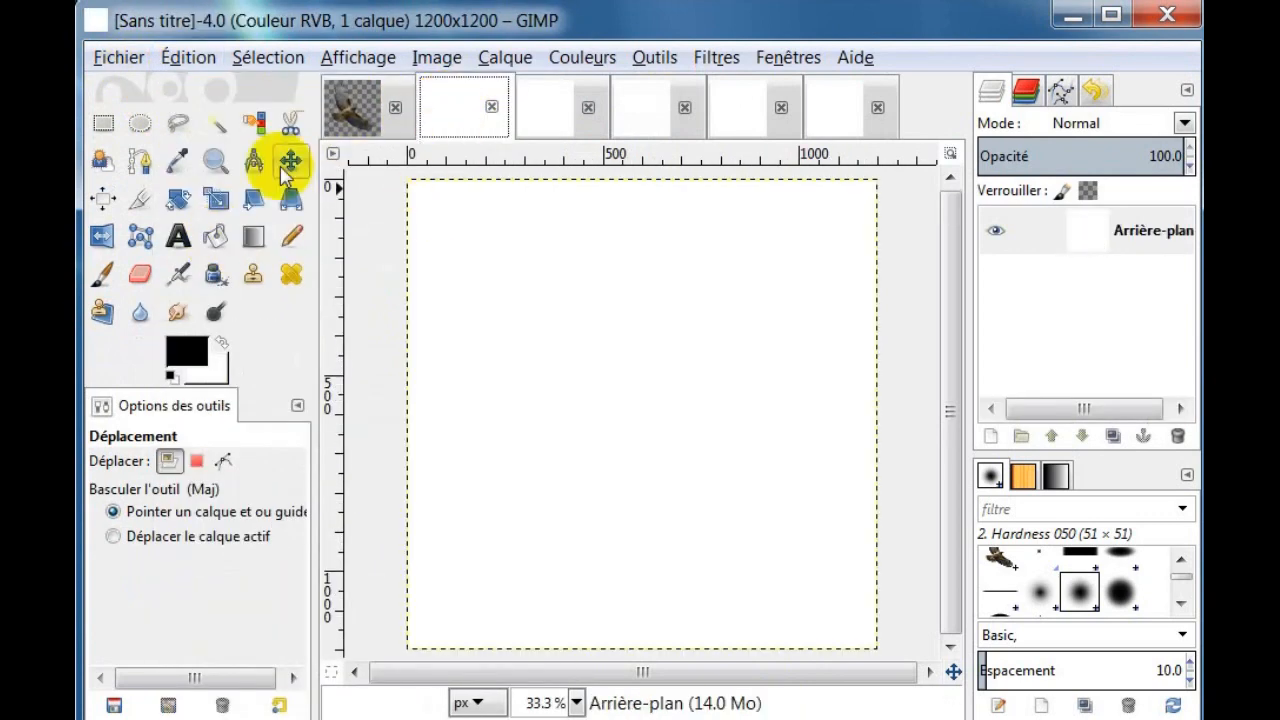
click(188, 58)
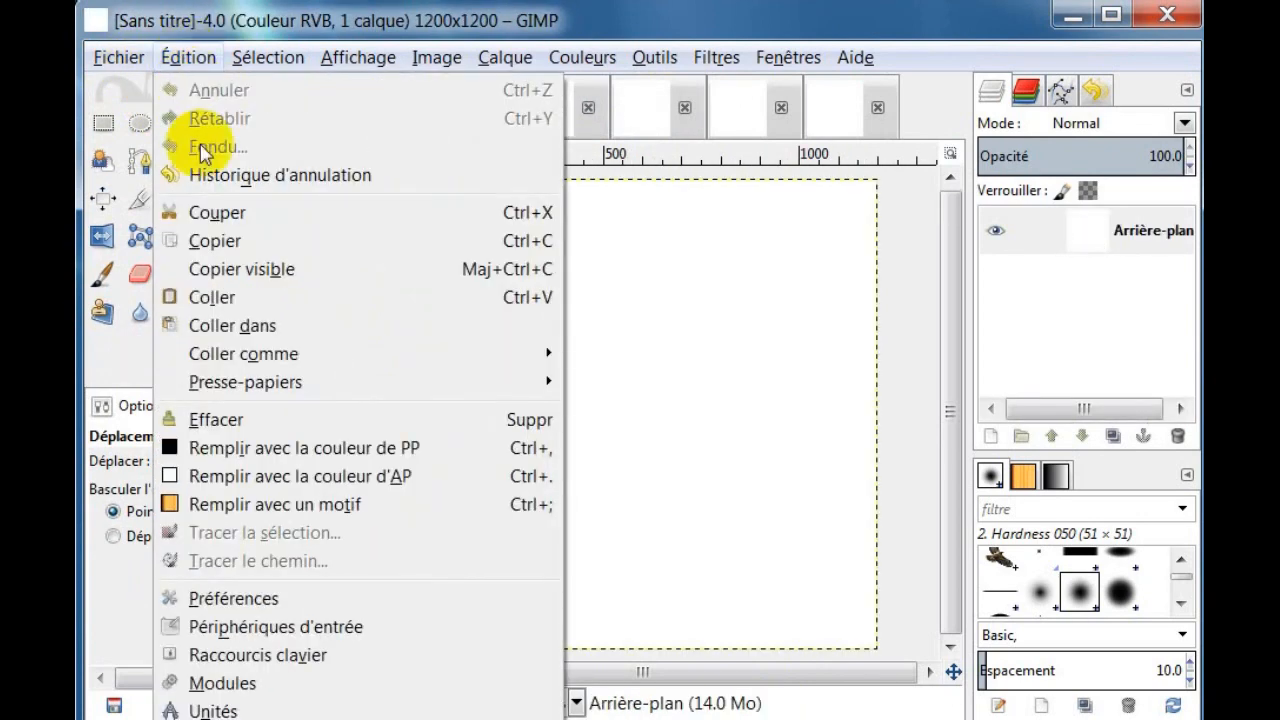
click(243, 297)
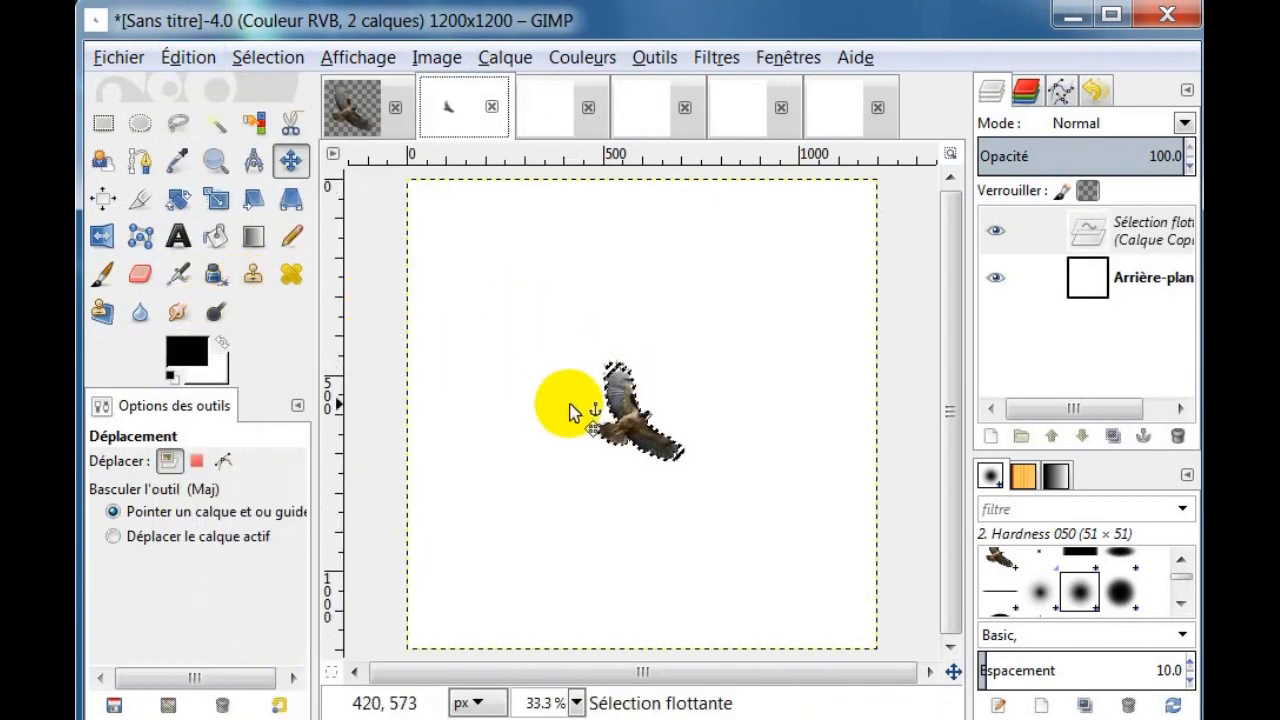
drag(624, 412, 456, 255)
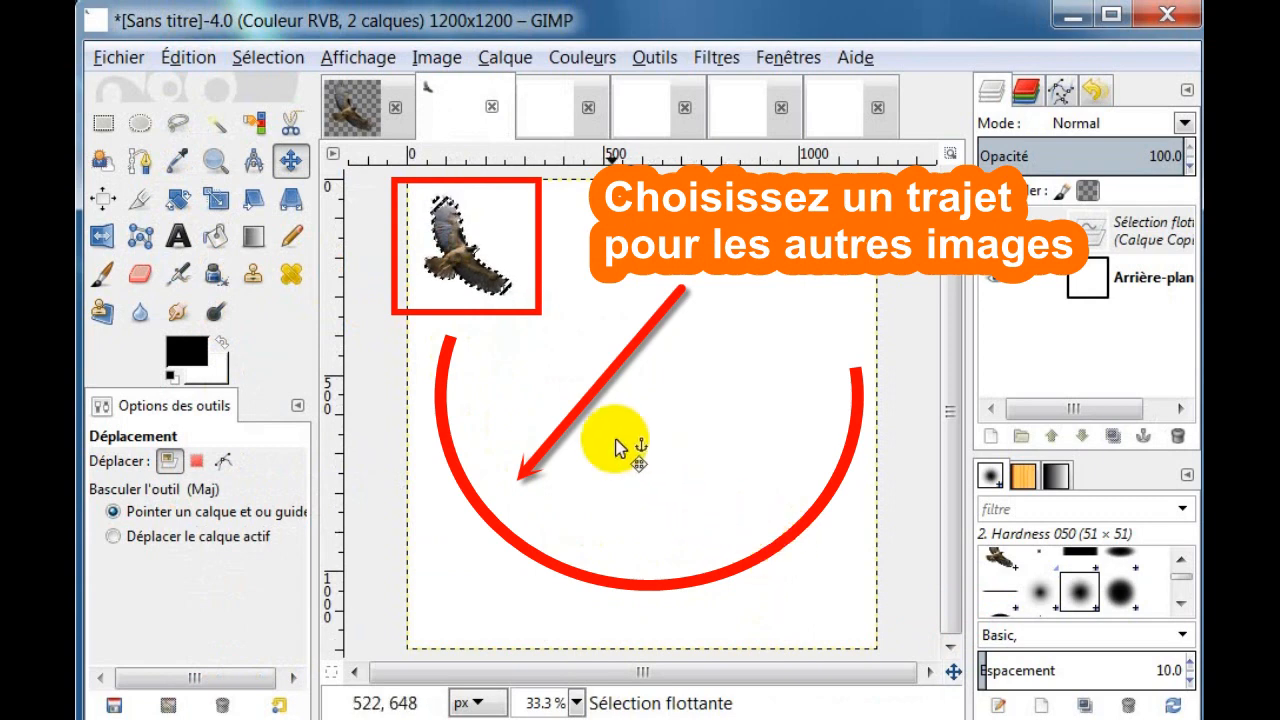
click(568, 316)
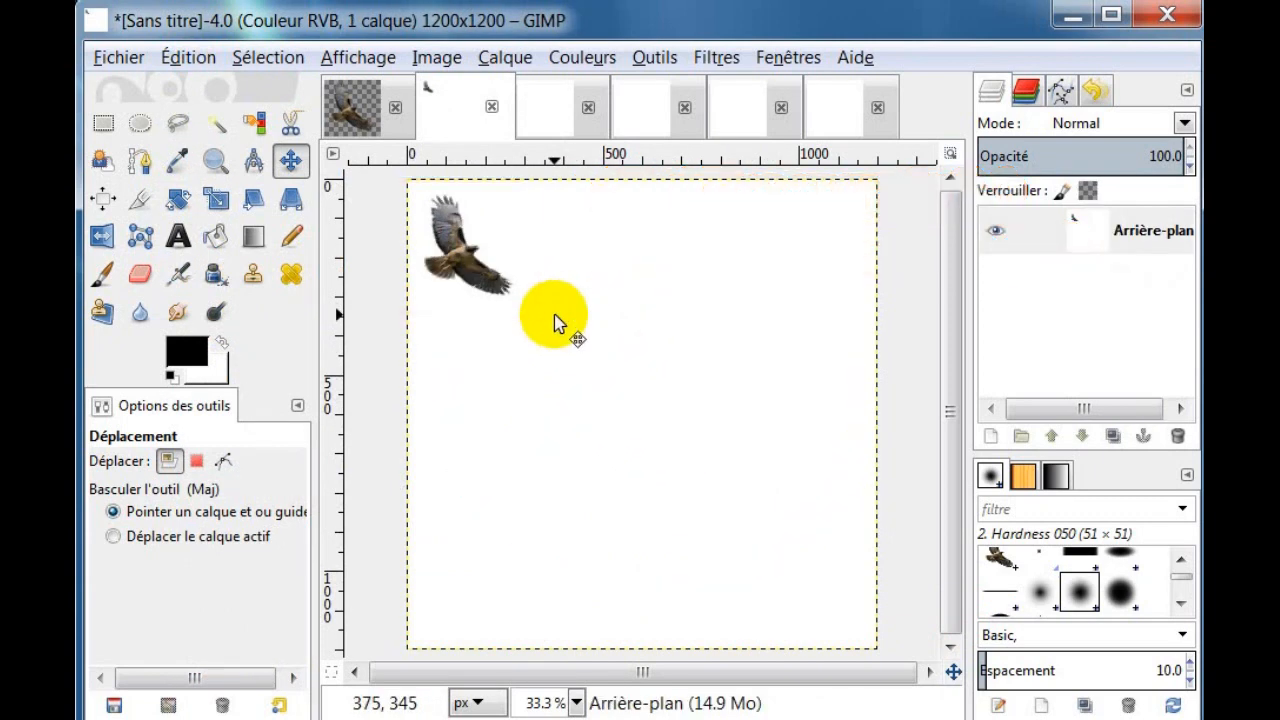
Paste the bird into the second blank image and move it near the canvas's left edge, about mid-height
click(536, 134)
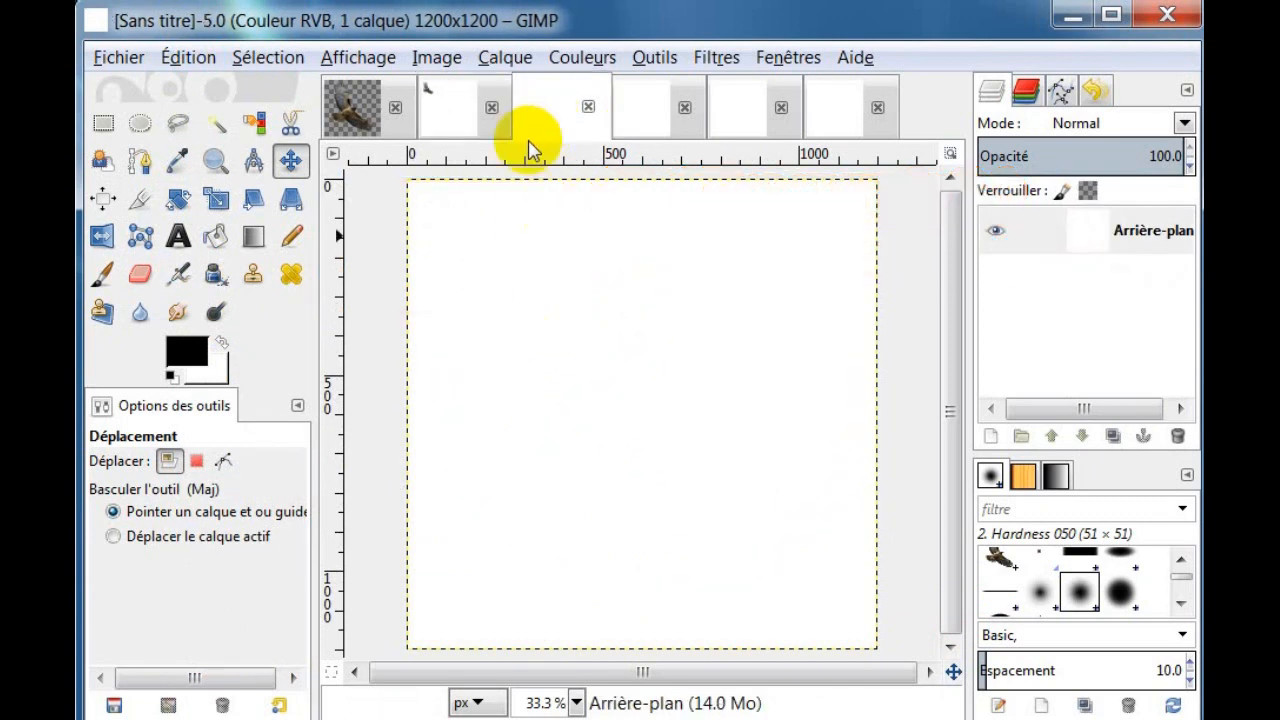
click(183, 58)
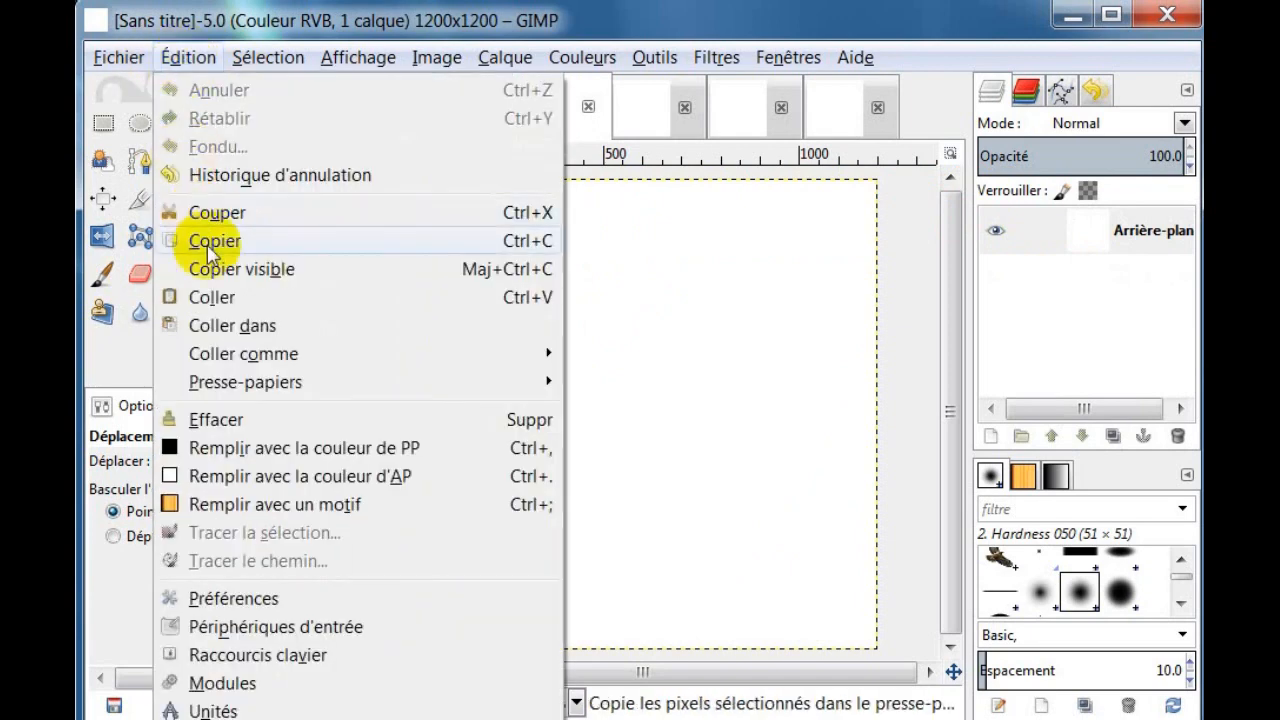
click(210, 295)
drag(631, 421, 497, 401)
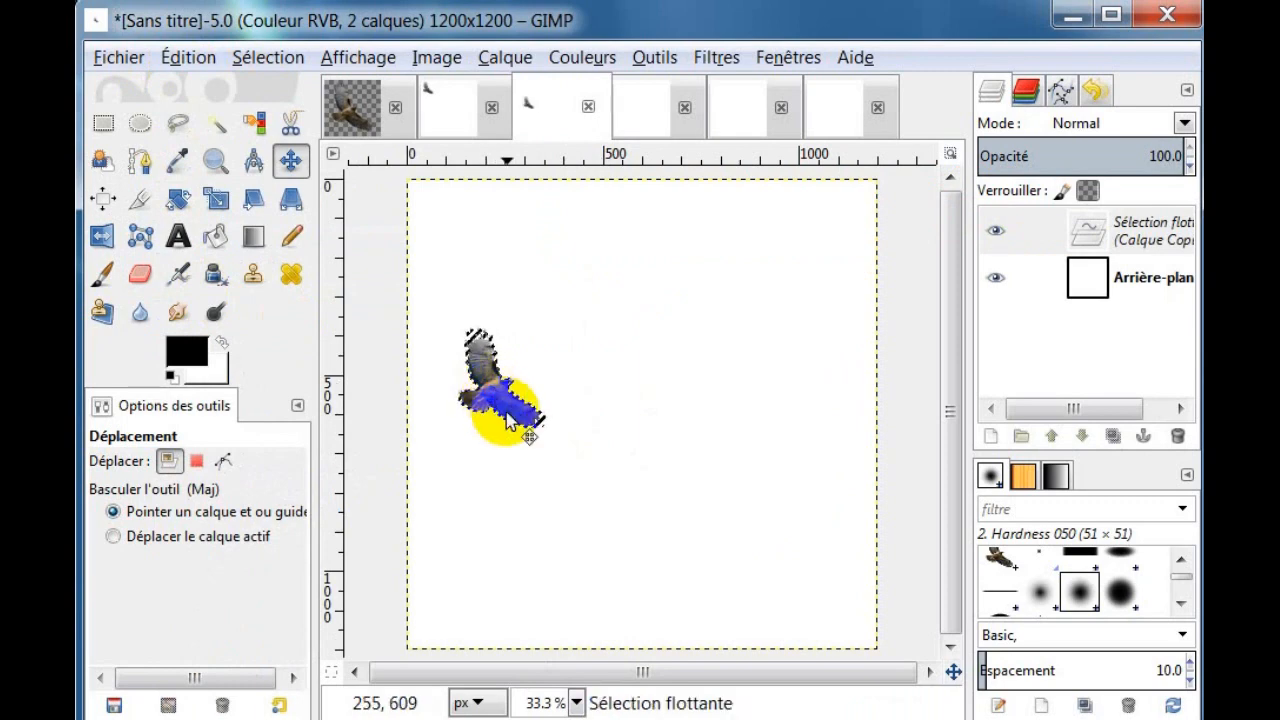
Rotate the pasted bird by 39.23 degrees and anchor it to the background
click(181, 203)
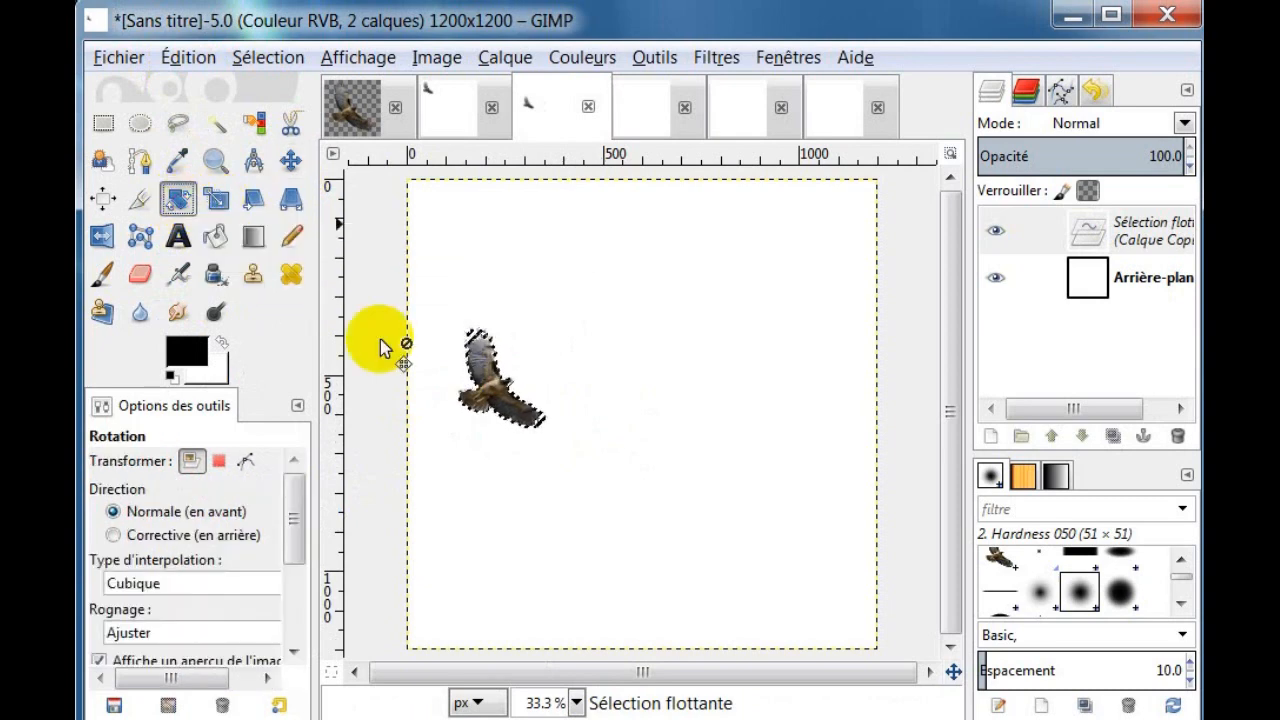
click(476, 392)
drag(540, 350, 555, 378)
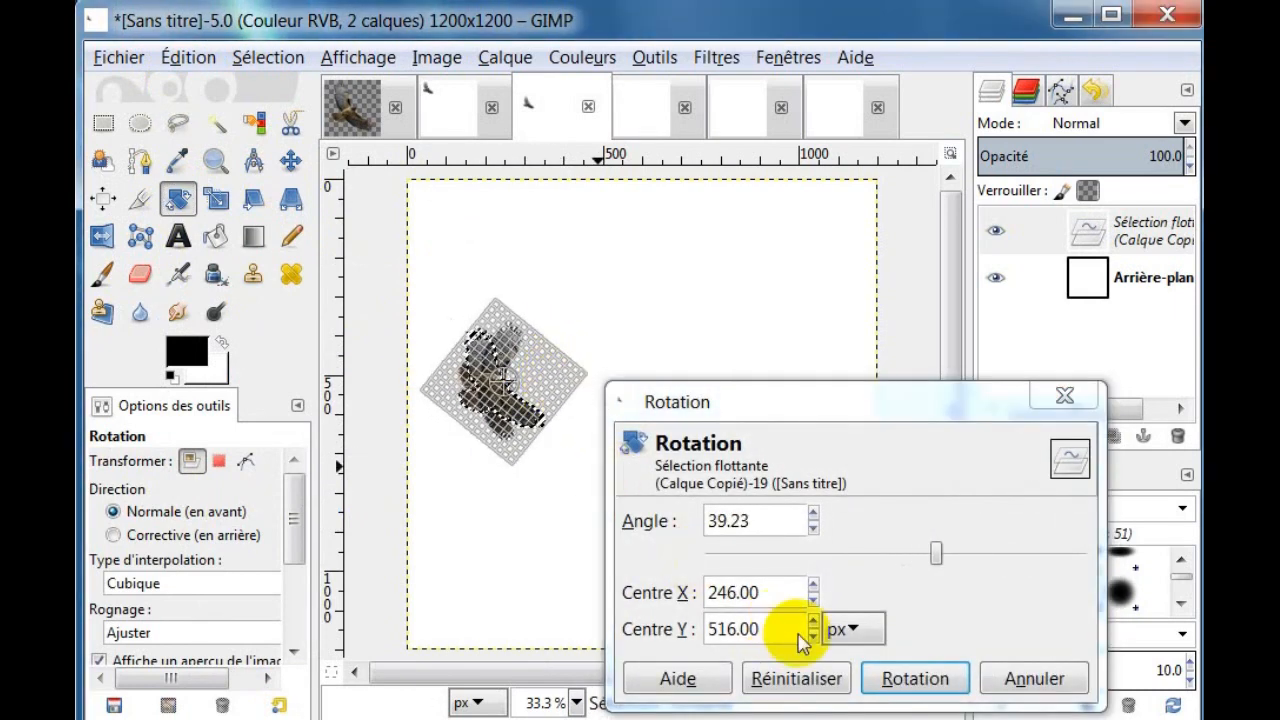
click(905, 678)
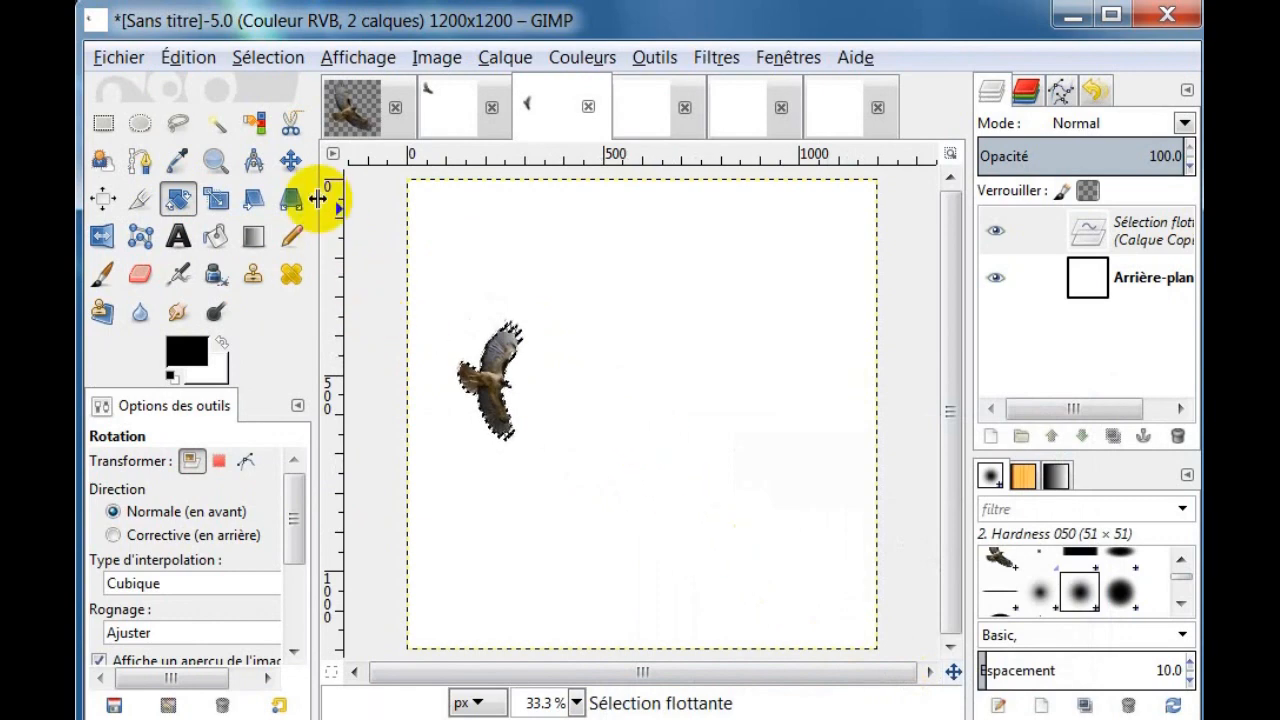
click(290, 160)
click(617, 412)
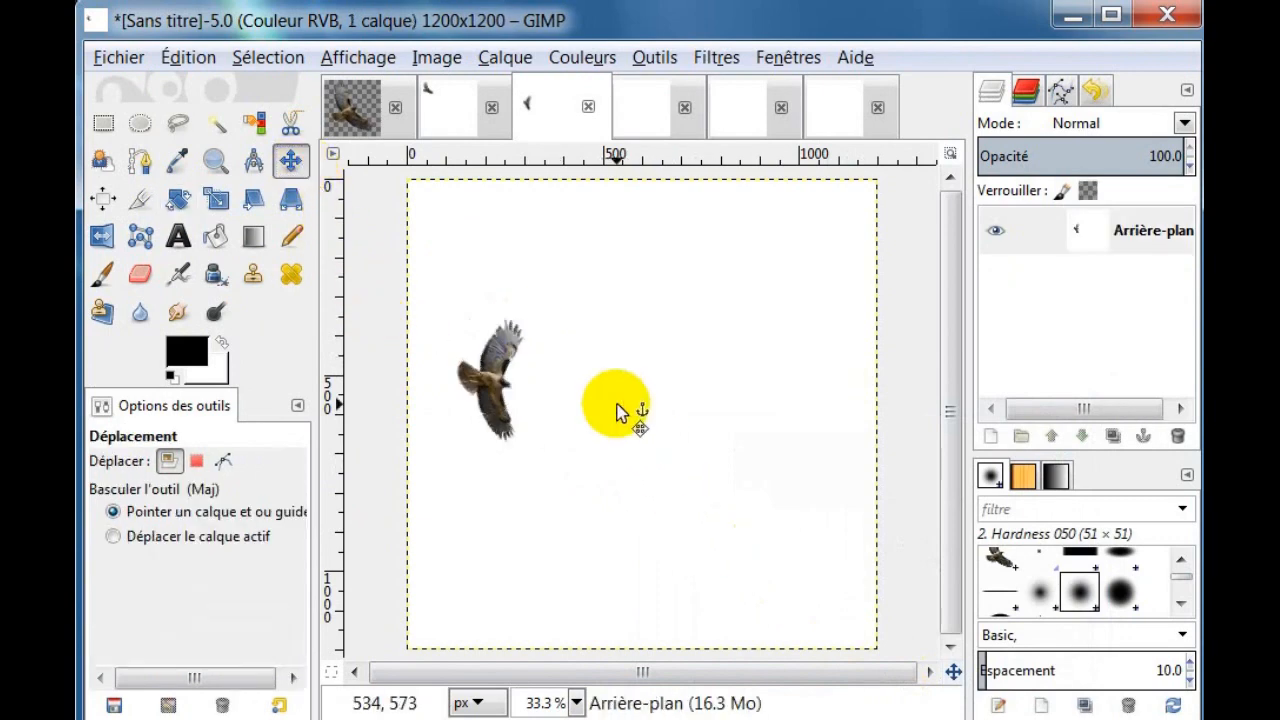
Paste the bird into the third blank image and move it to the lower-left area of the canvas
click(643, 120)
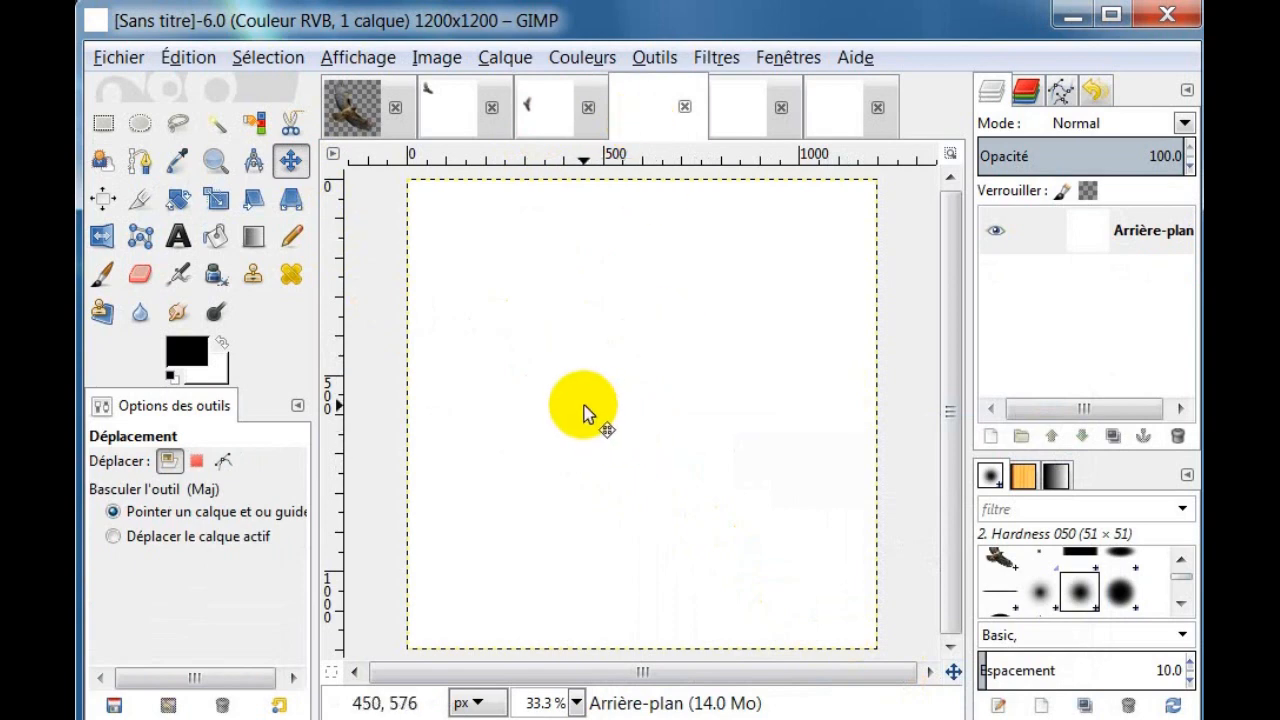
key(ctrl+v)
drag(634, 432, 523, 551)
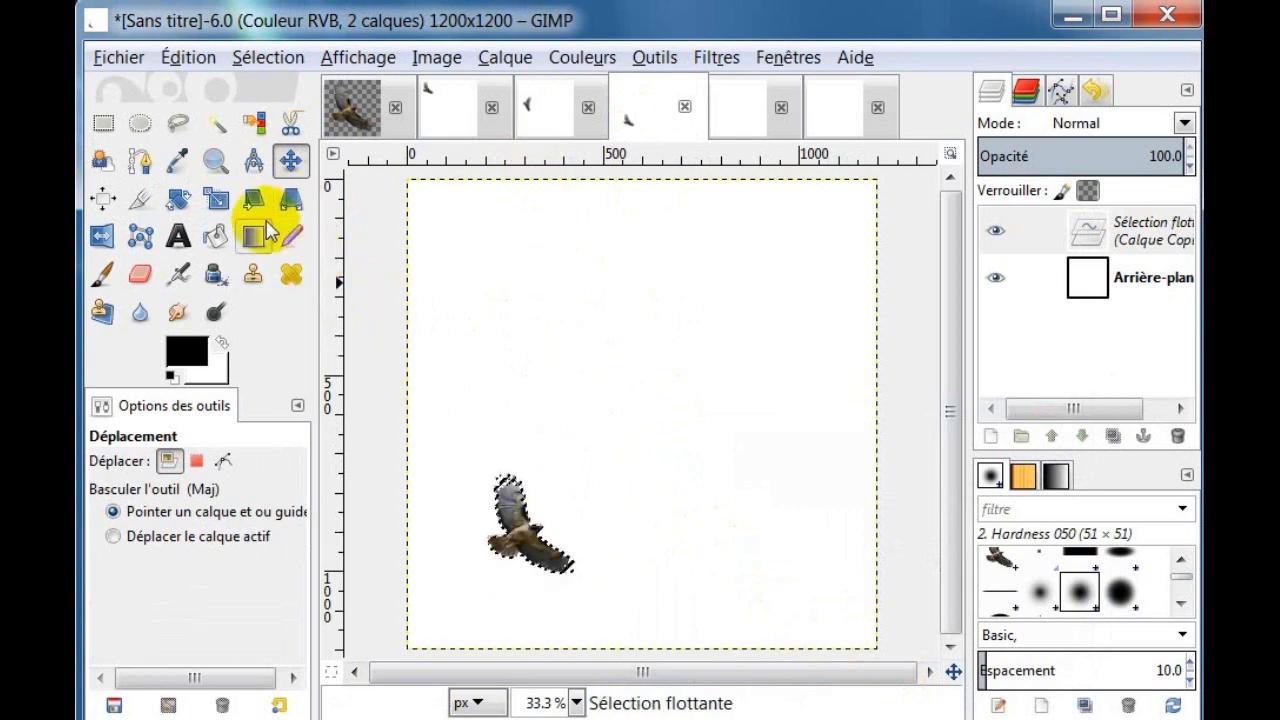
Rotate the pasted bird clockwise until its raised wing points to the canvas's upper right, and anchor it
click(180, 200)
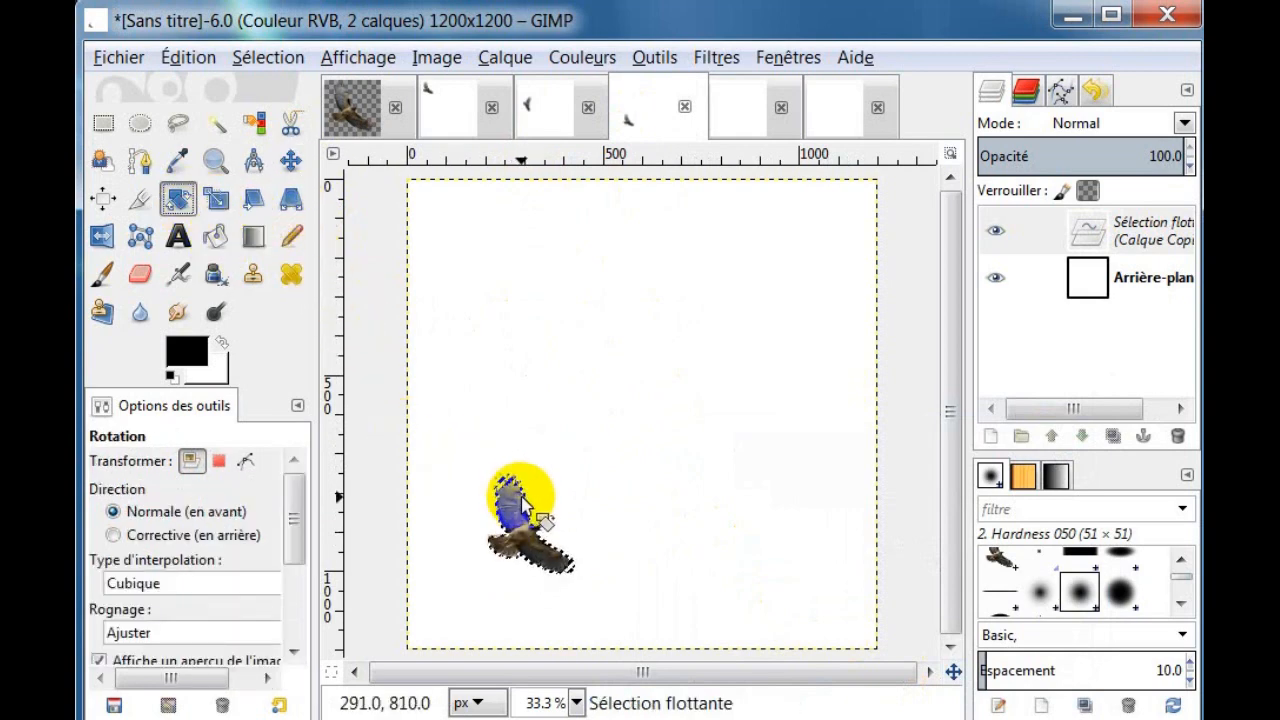
drag(514, 500, 563, 517)
click(900, 679)
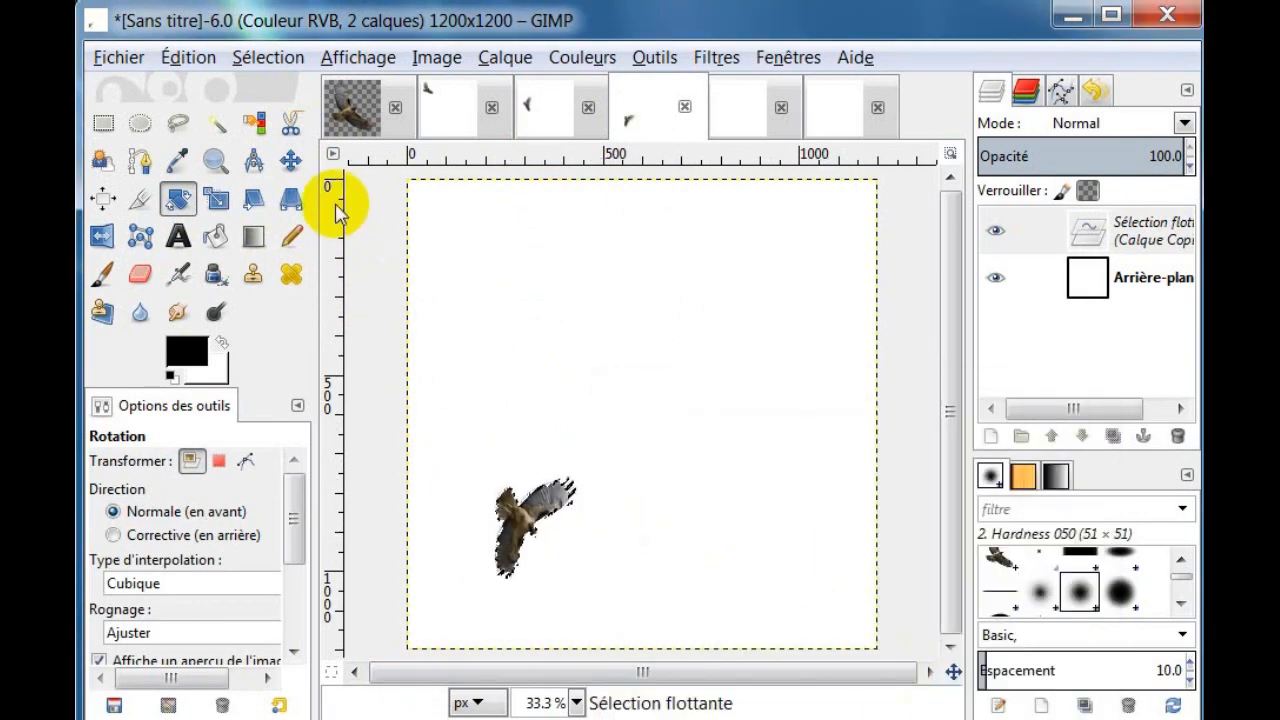
click(290, 162)
click(677, 542)
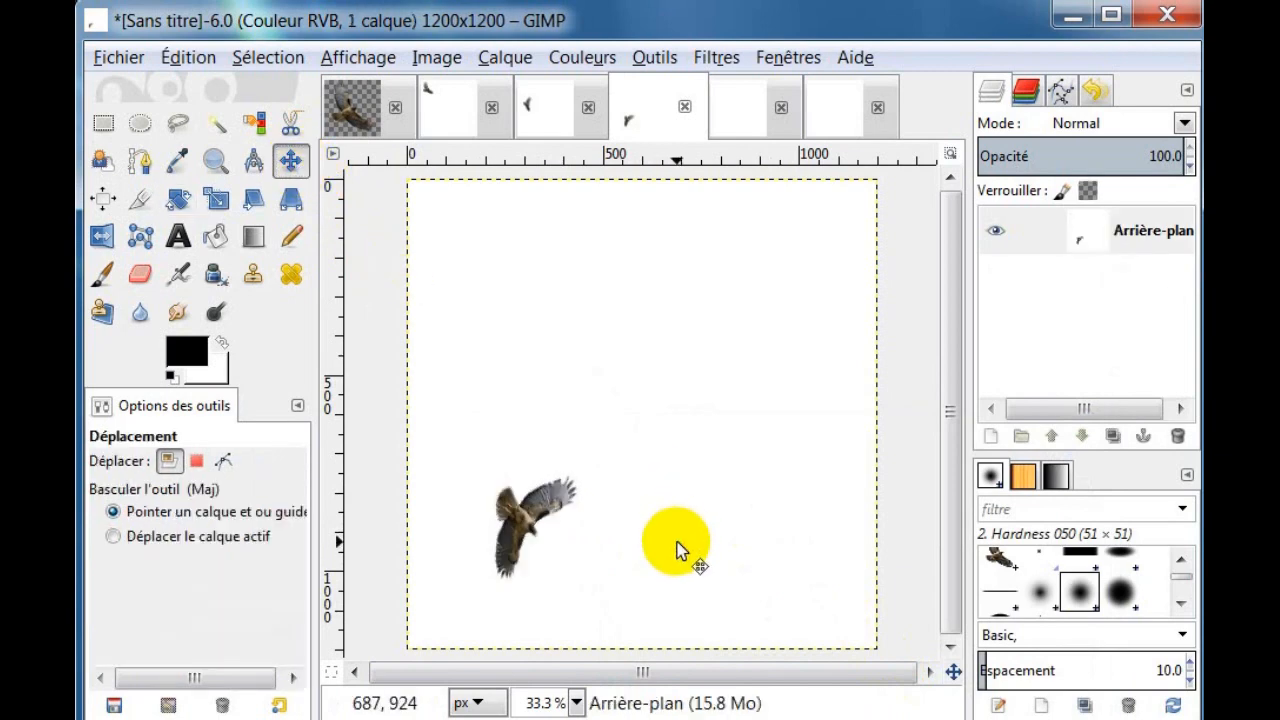
Paste the bird into the fourth blank image, move it to the canvas's lower-right area and anchor it
click(731, 118)
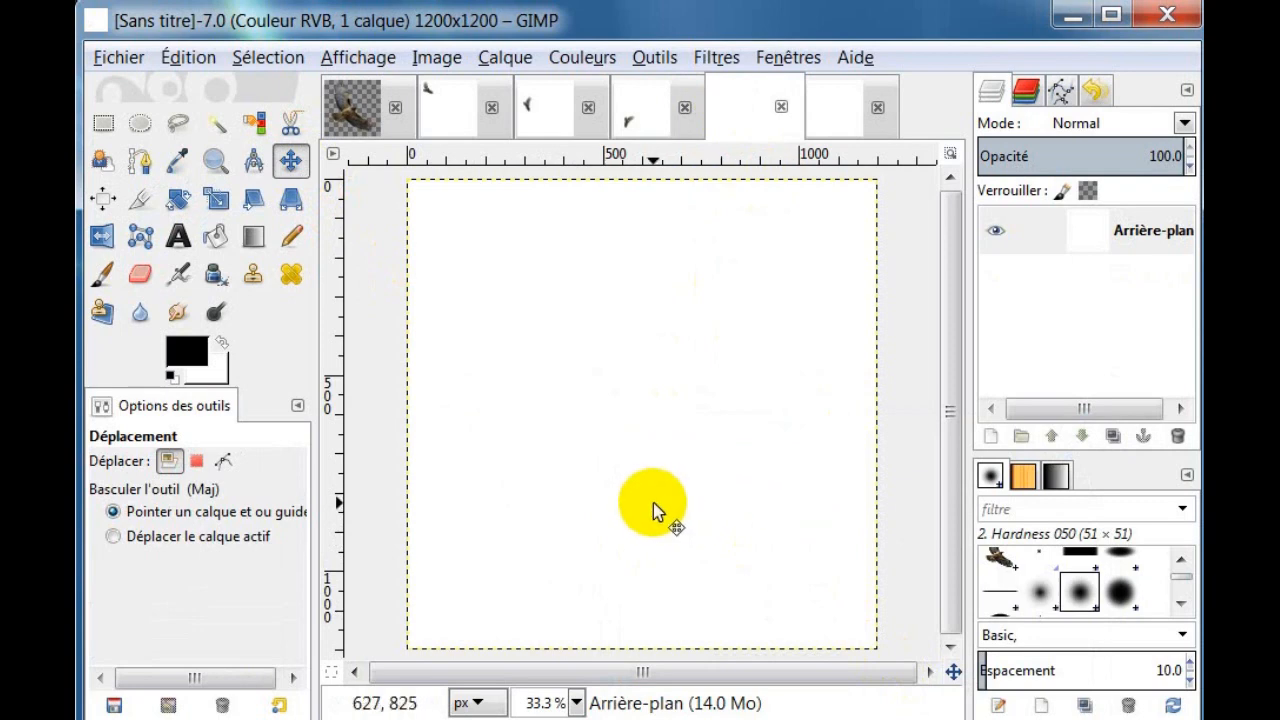
key(ctrl+v)
drag(640, 437, 730, 603)
click(780, 562)
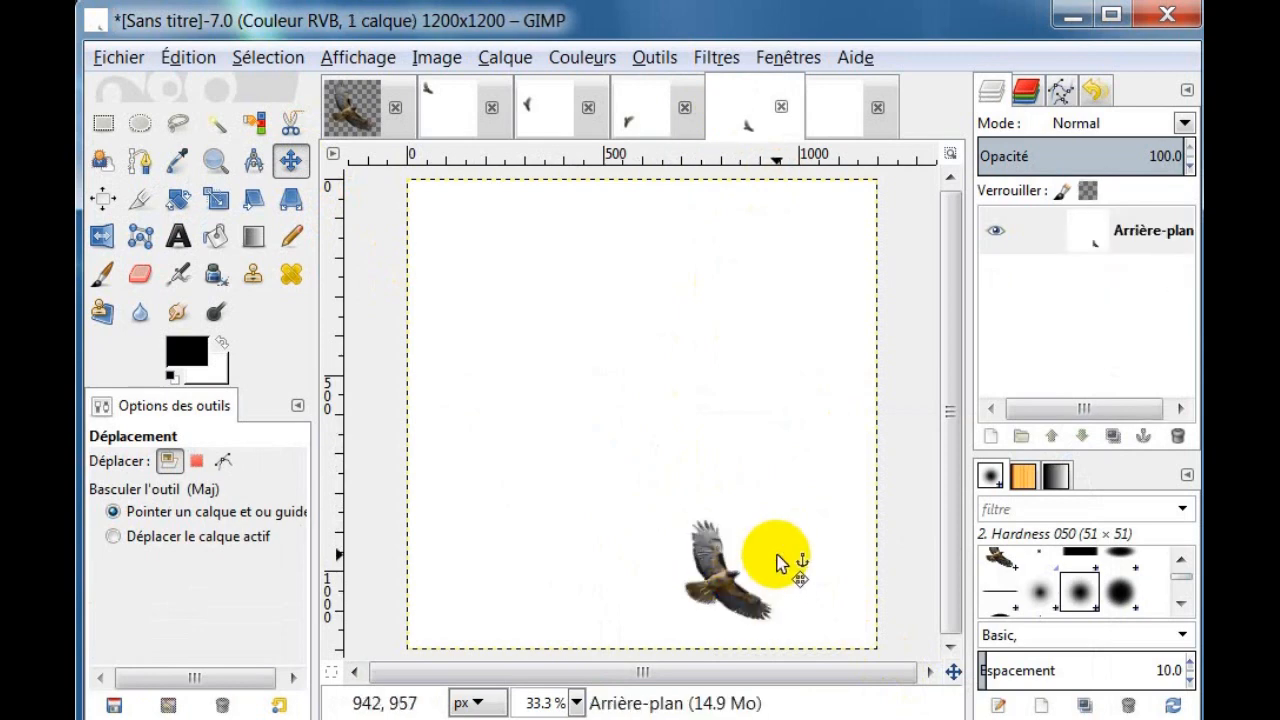
Paste the bird into the fifth blank image and move it to the right of the canvas centre
click(834, 115)
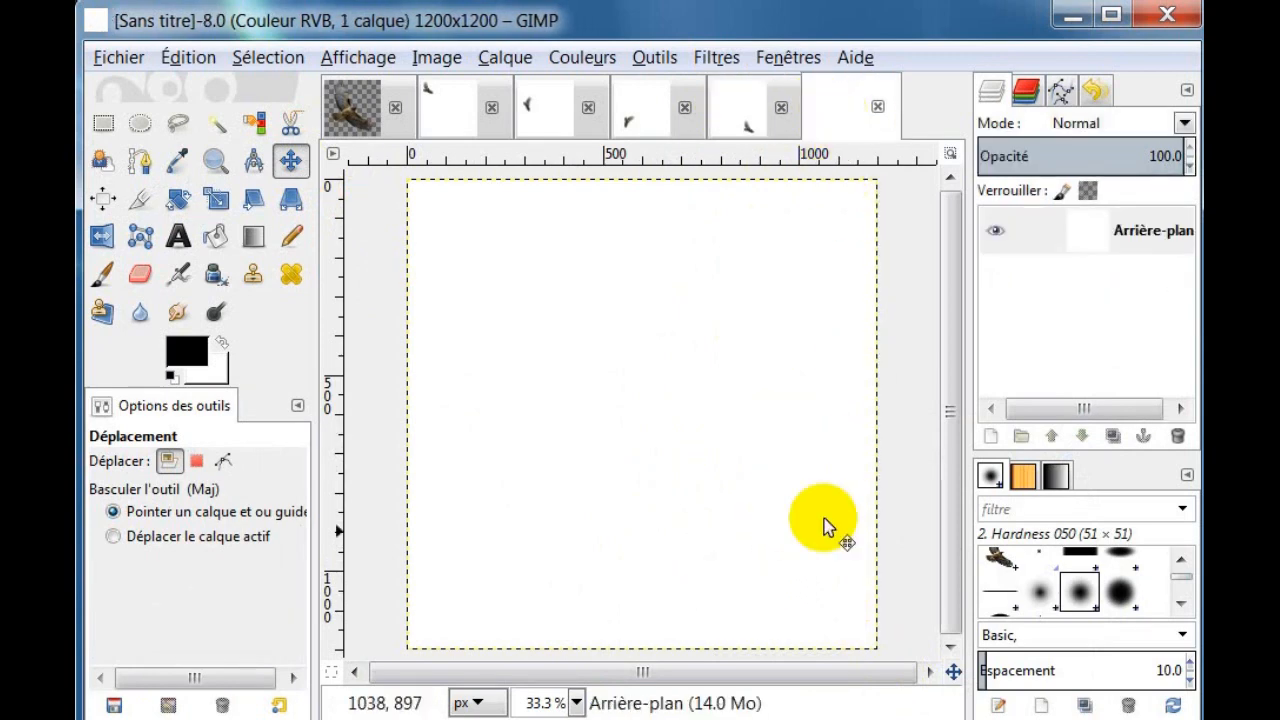
key(ctrl+v)
drag(658, 447, 752, 468)
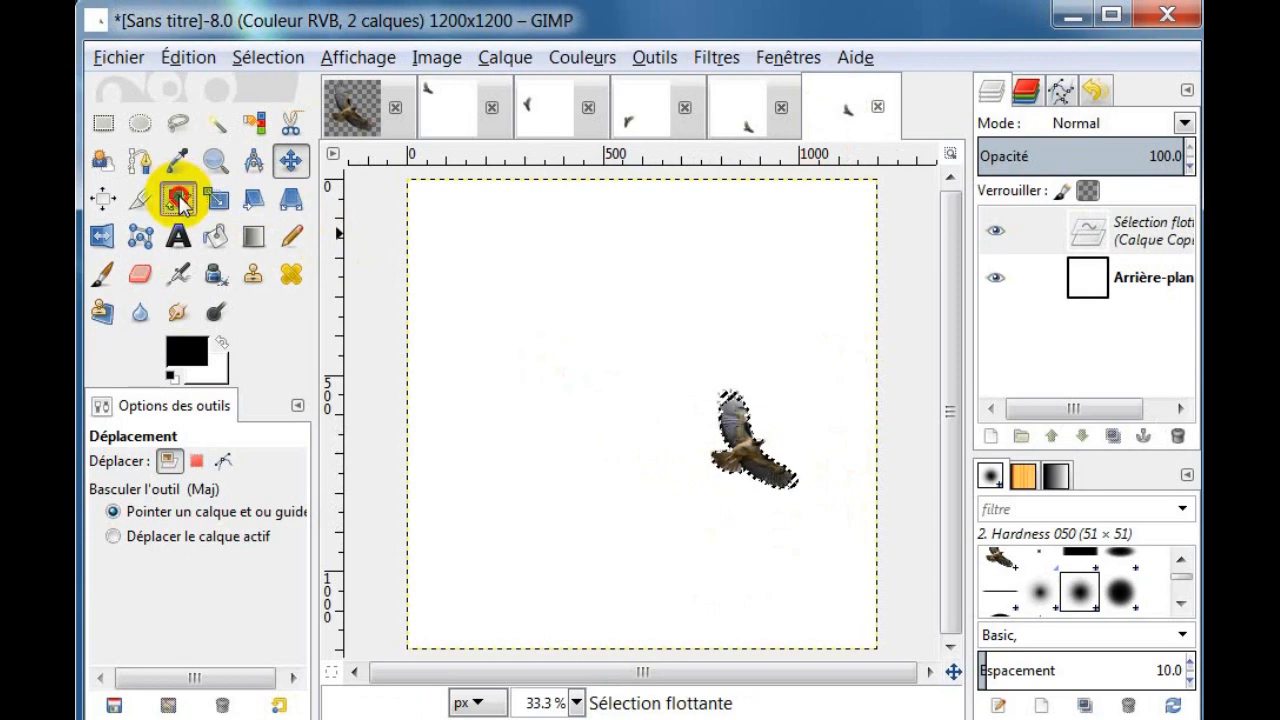
Rotate the pasted bird by -34.28 degrees around its centre
click(178, 199)
click(741, 437)
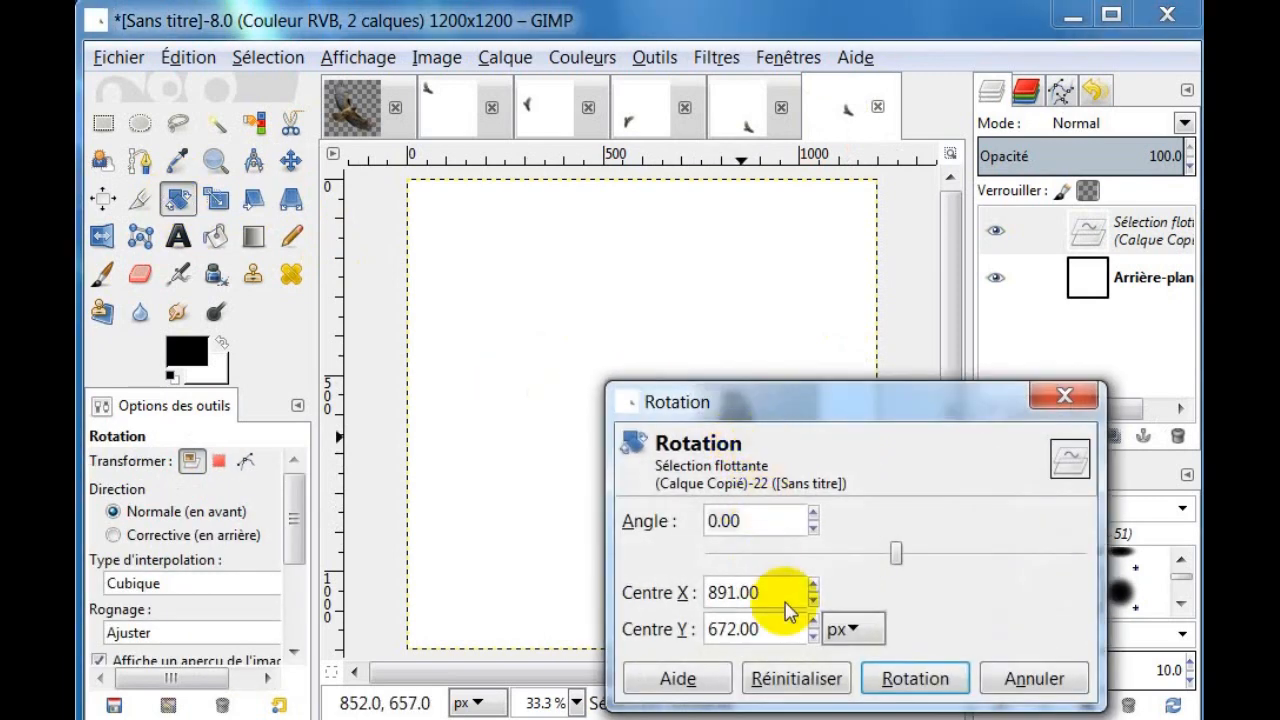
drag(798, 400, 940, 611)
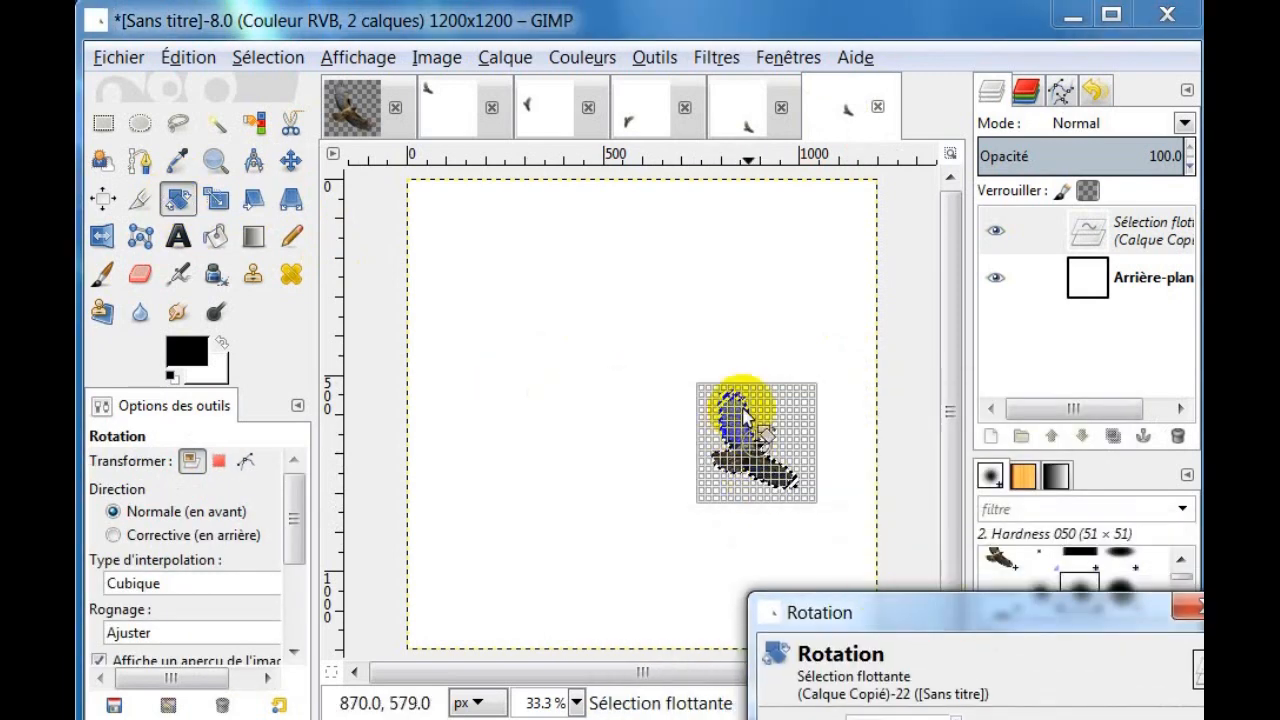
drag(744, 412, 756, 380)
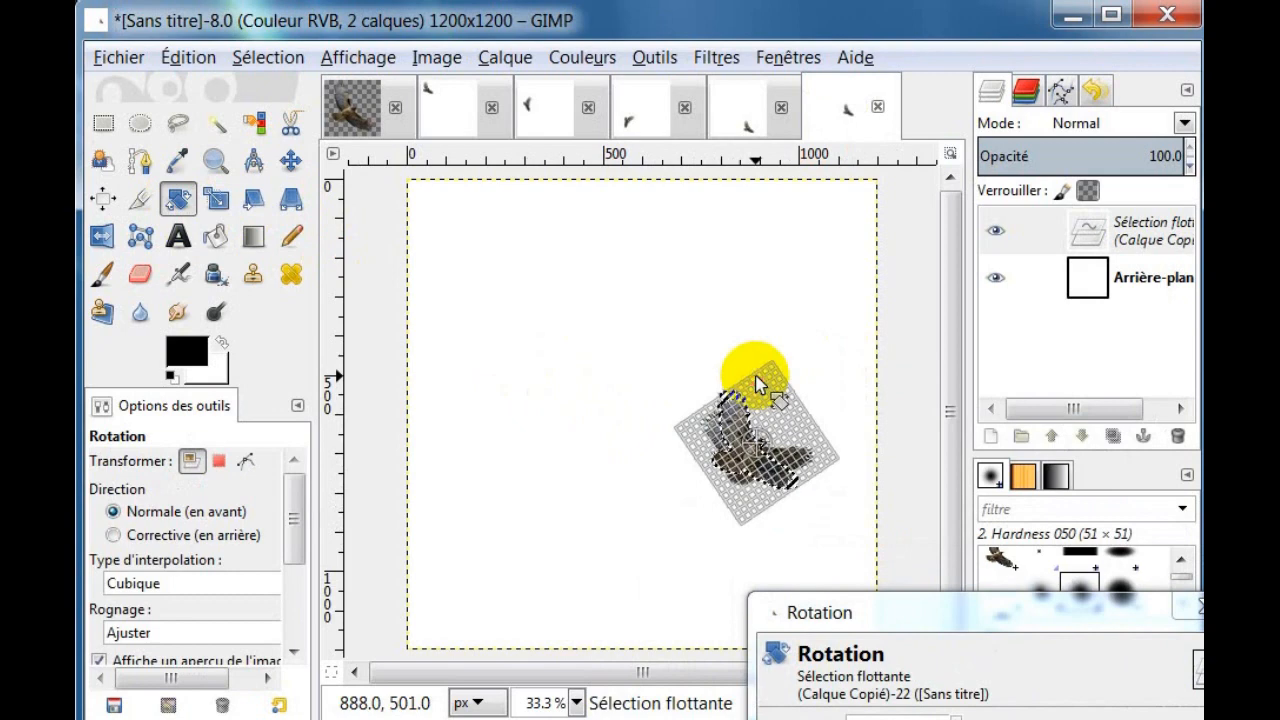
drag(903, 606, 1012, 242)
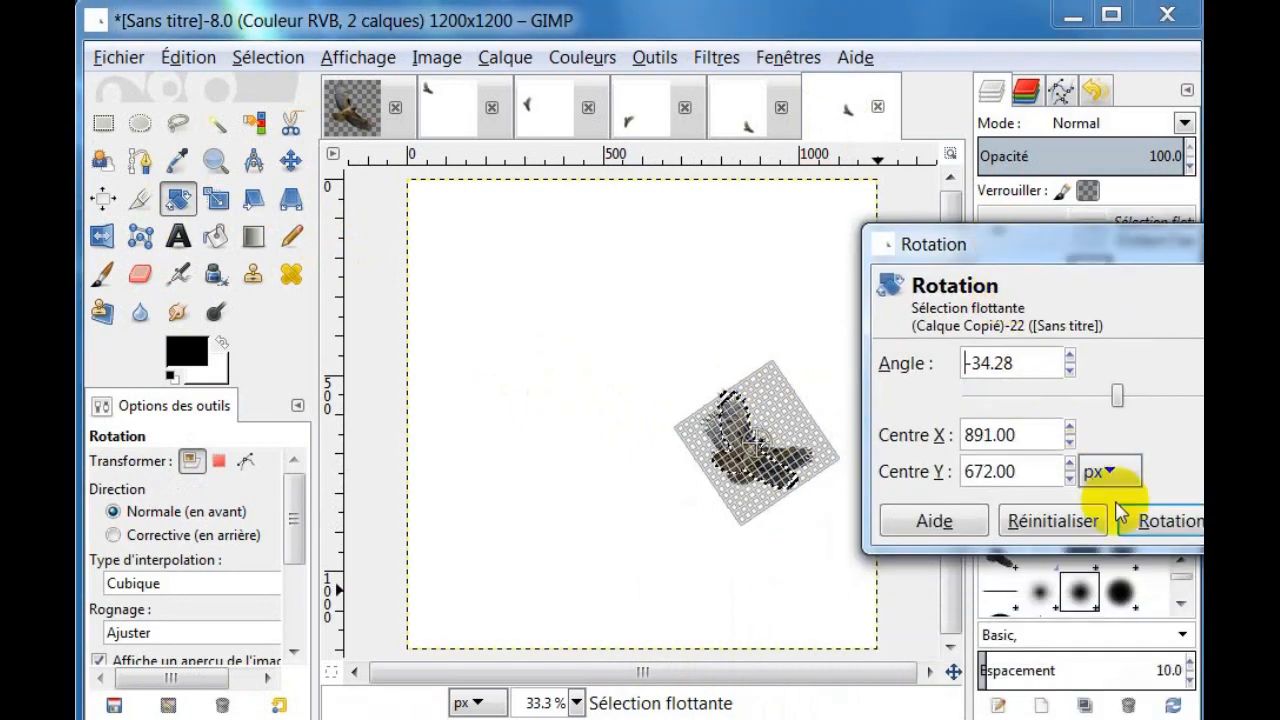
click(1163, 521)
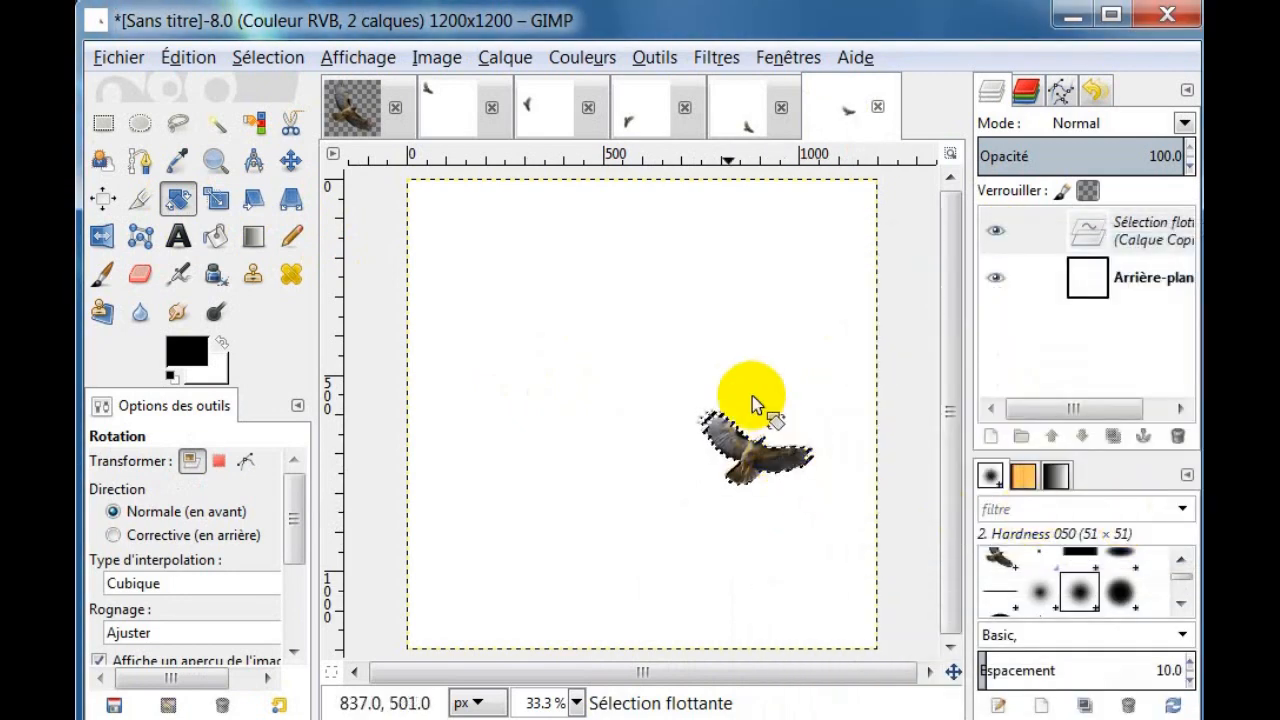
Move the rotated bird up near the canvas's right edge, slightly above mid-height, and anchor it to the background
click(293, 158)
drag(759, 458, 791, 406)
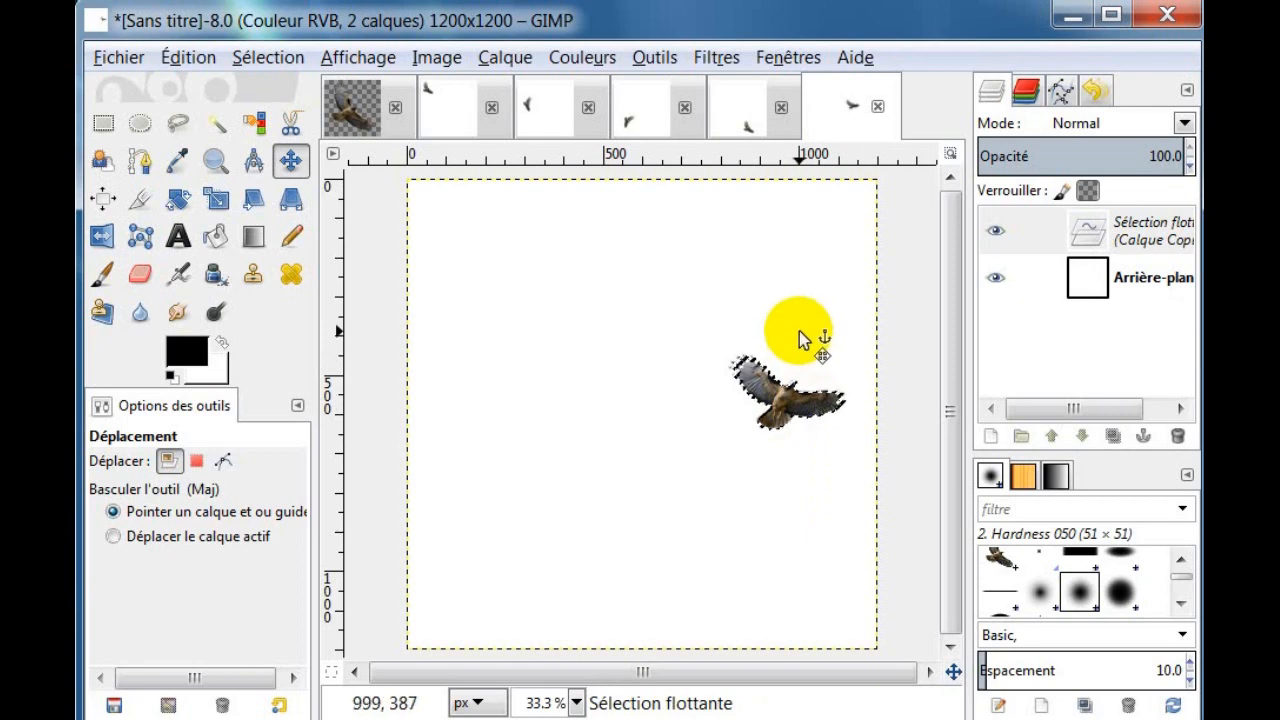
drag(791, 404, 801, 360)
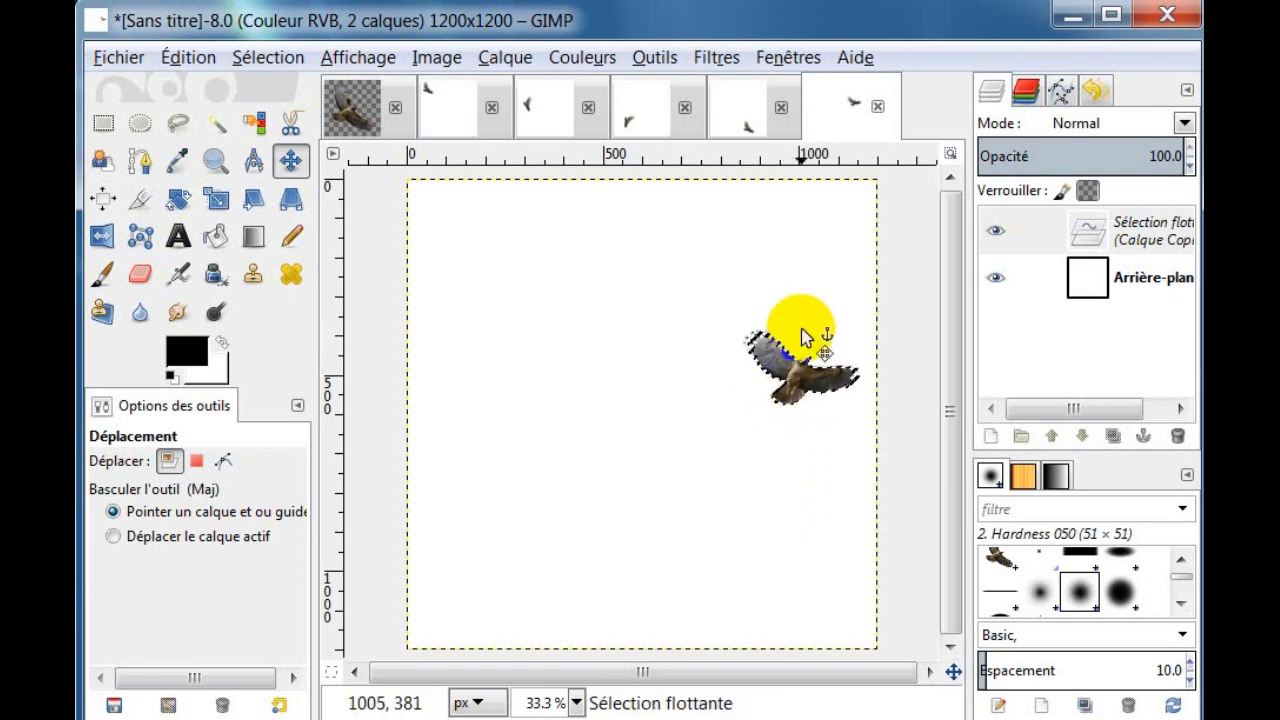
click(800, 337)
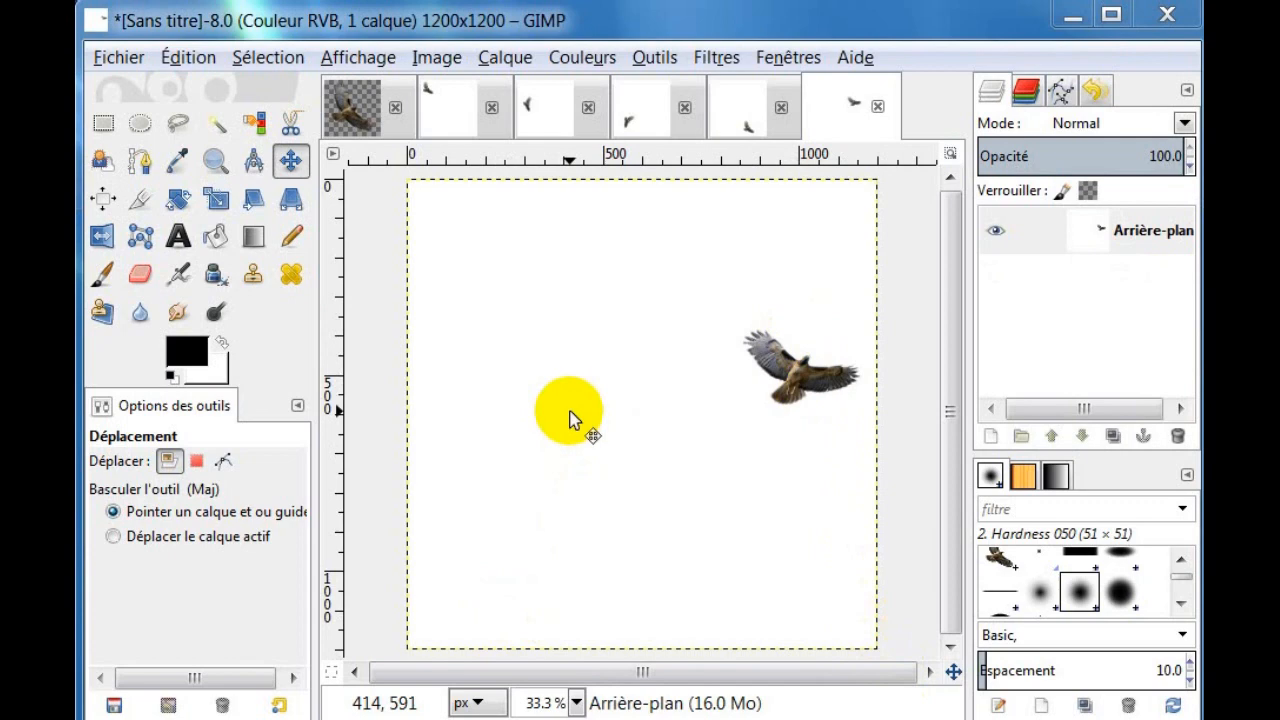
Start exporting the first bird image and create a folder named animation on the Desktop as its destination
click(436, 112)
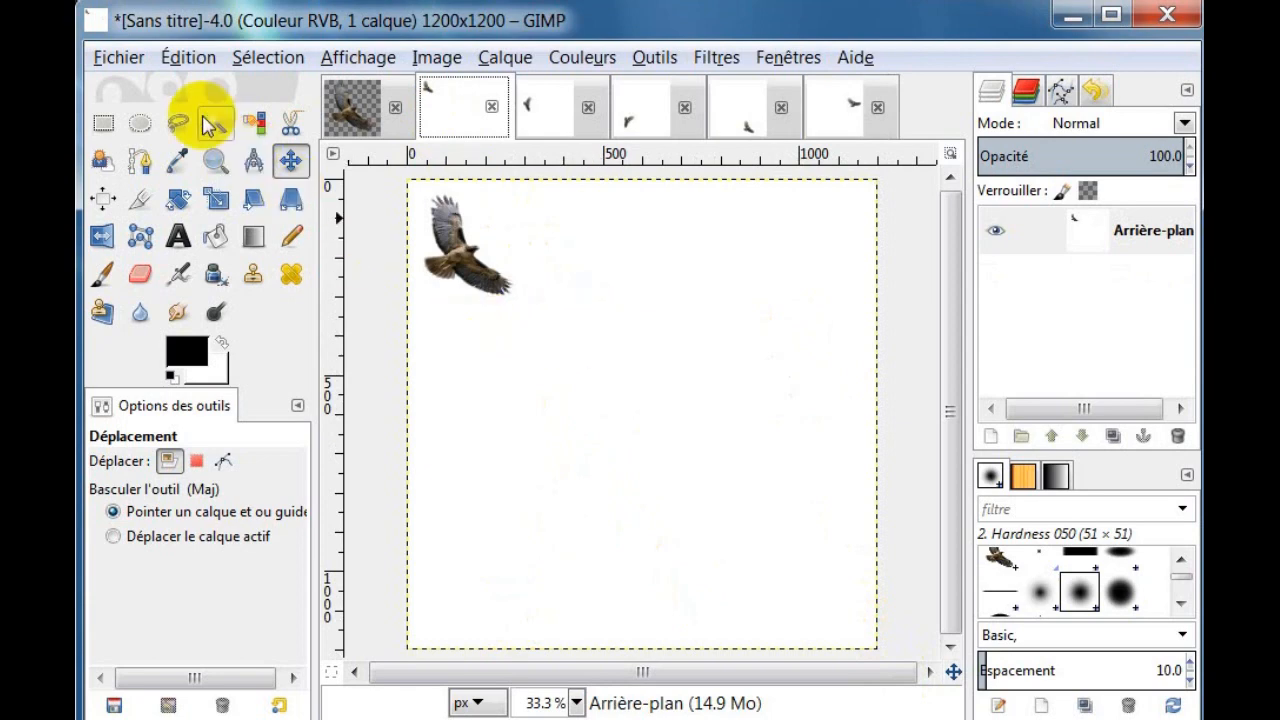
click(118, 60)
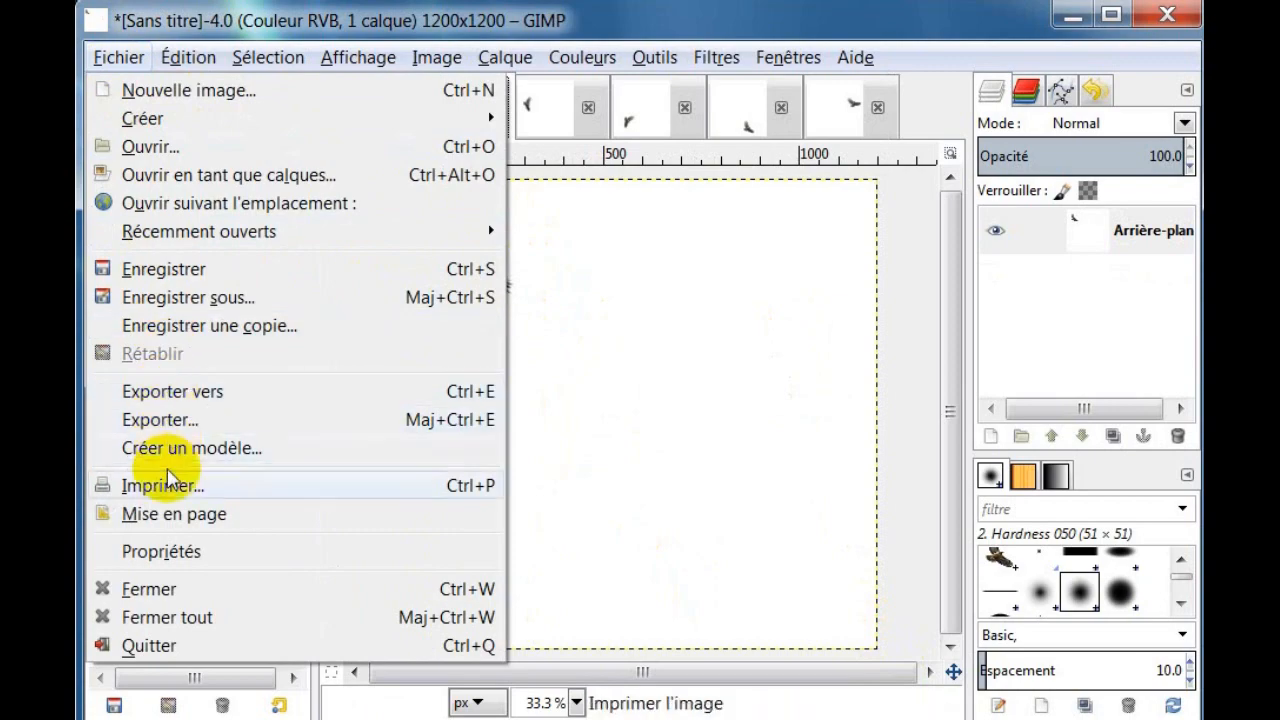
click(197, 392)
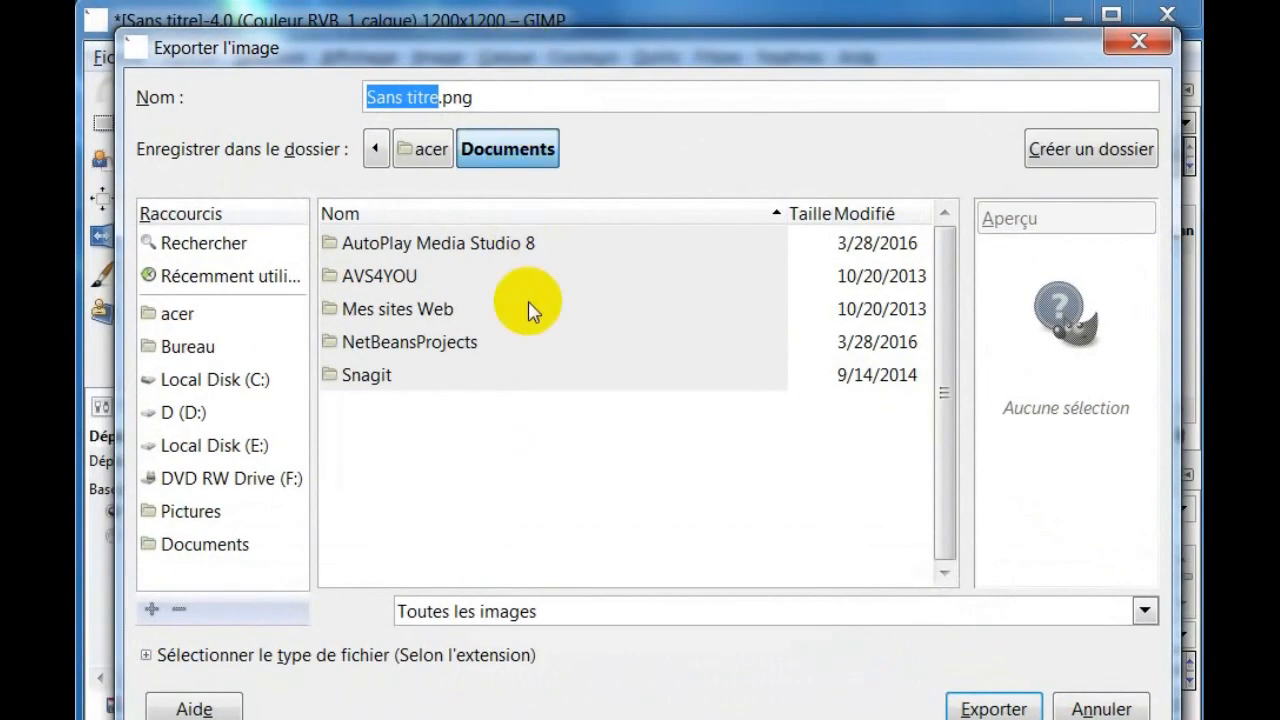
click(188, 346)
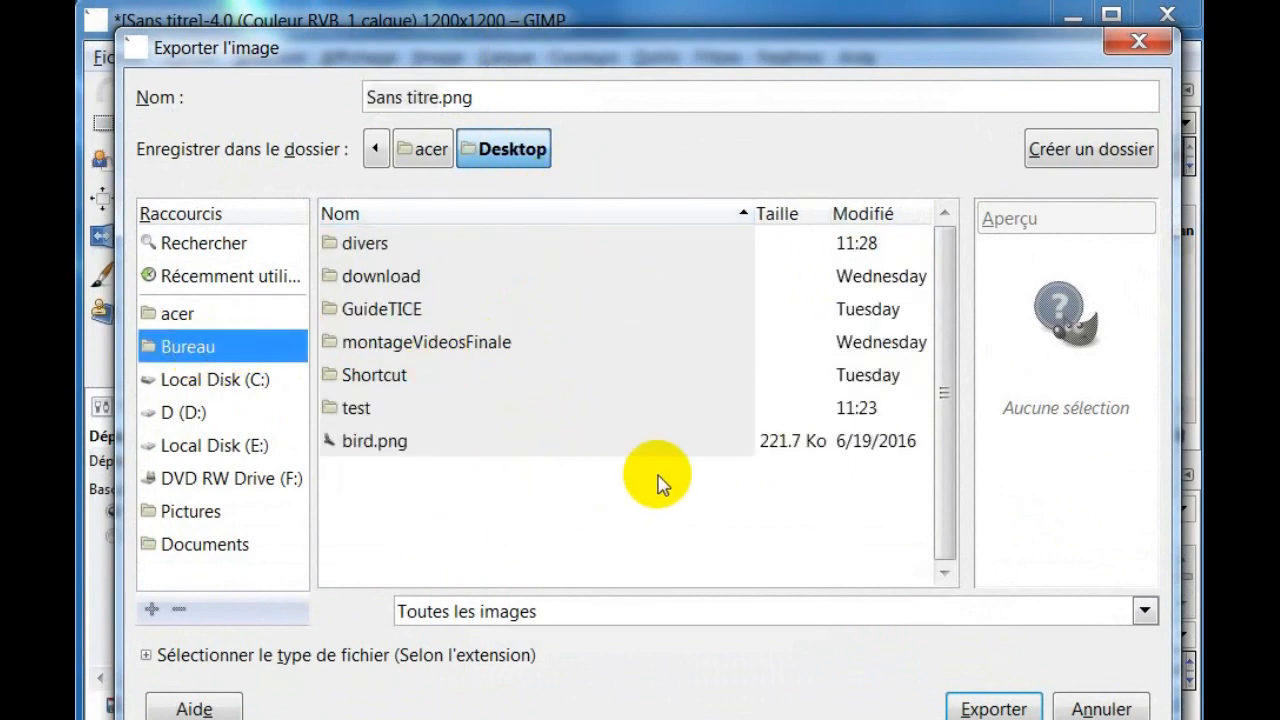
click(1063, 150)
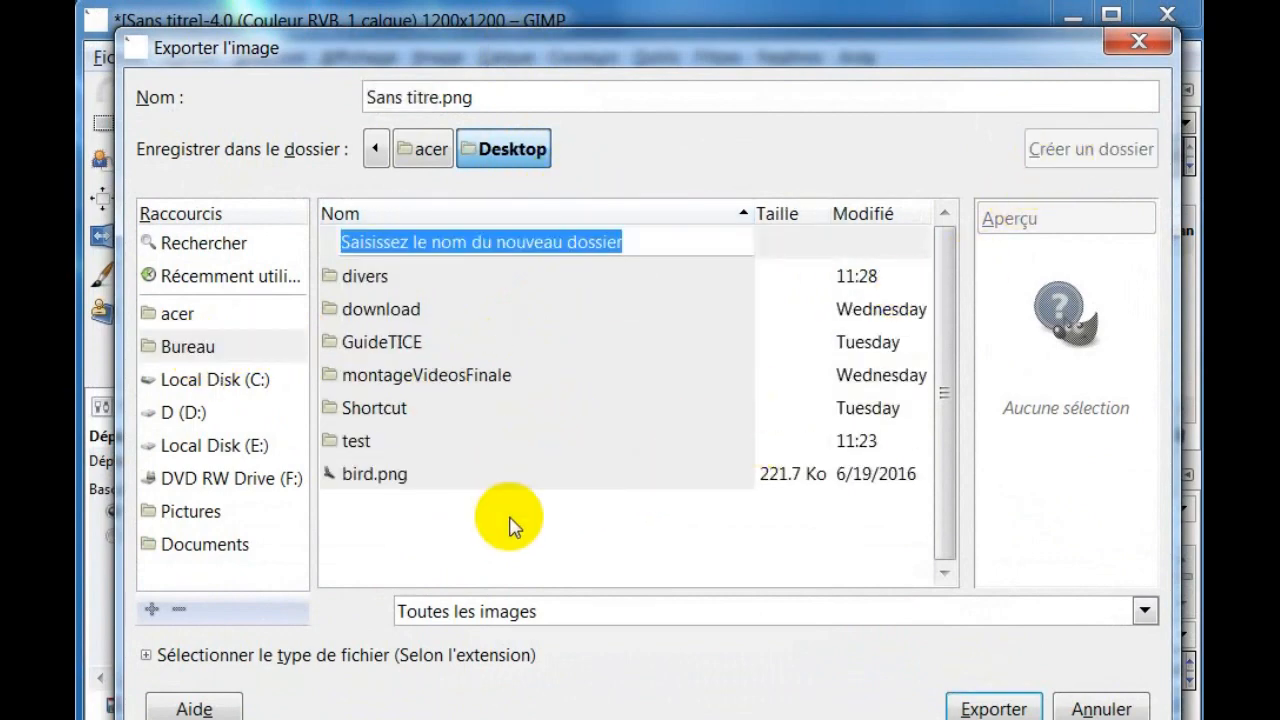
text(animation)
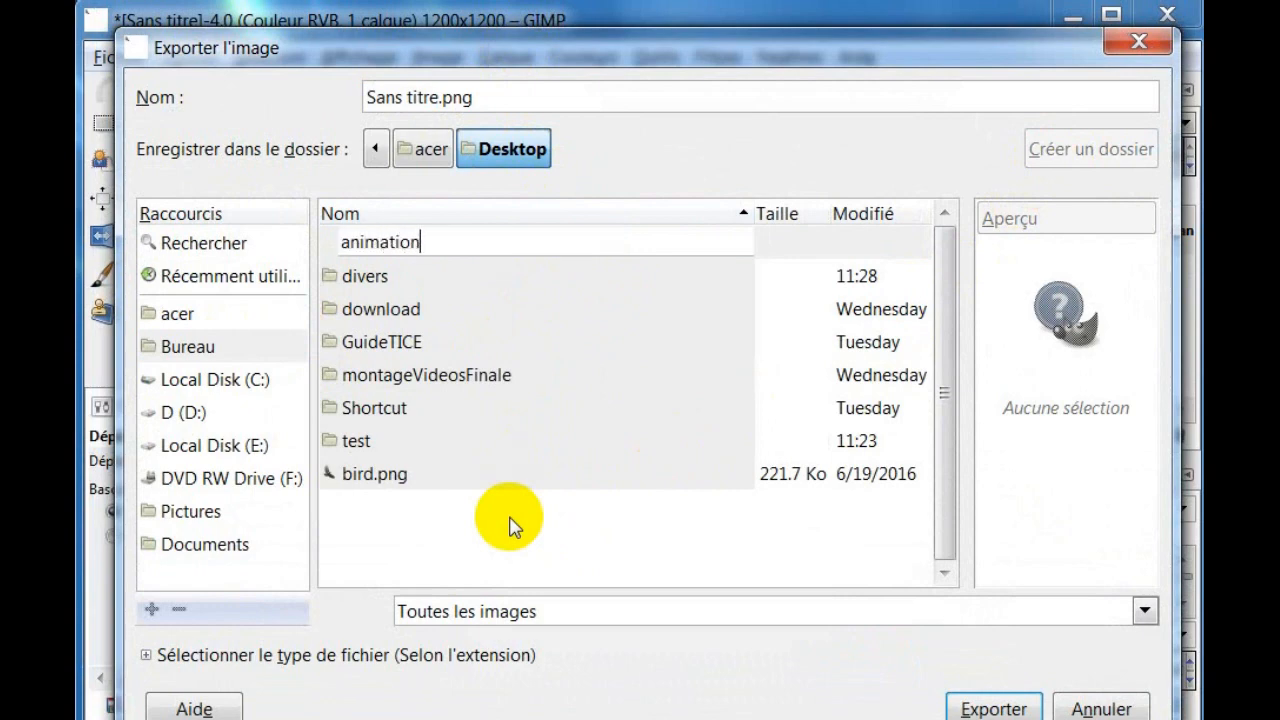
key(Return)
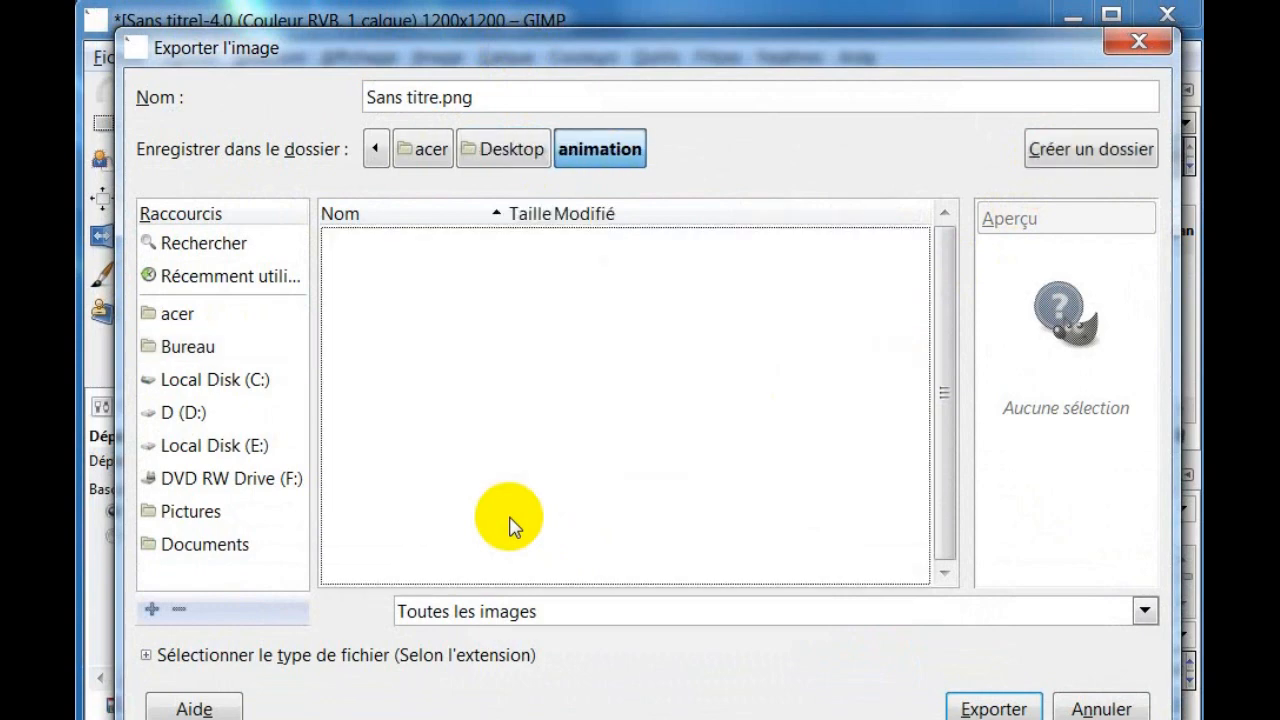
Name the export 1.gif and save it in the animation folder with the default GIF options
click(491, 100)
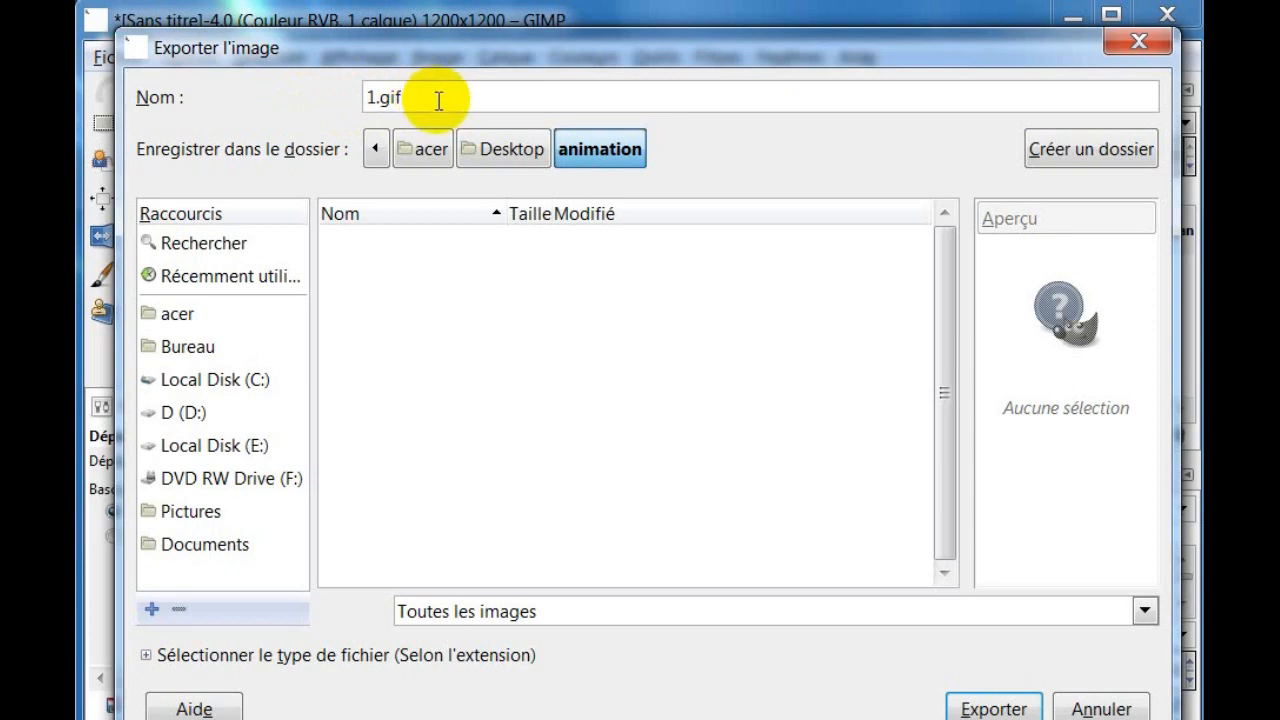
click(983, 708)
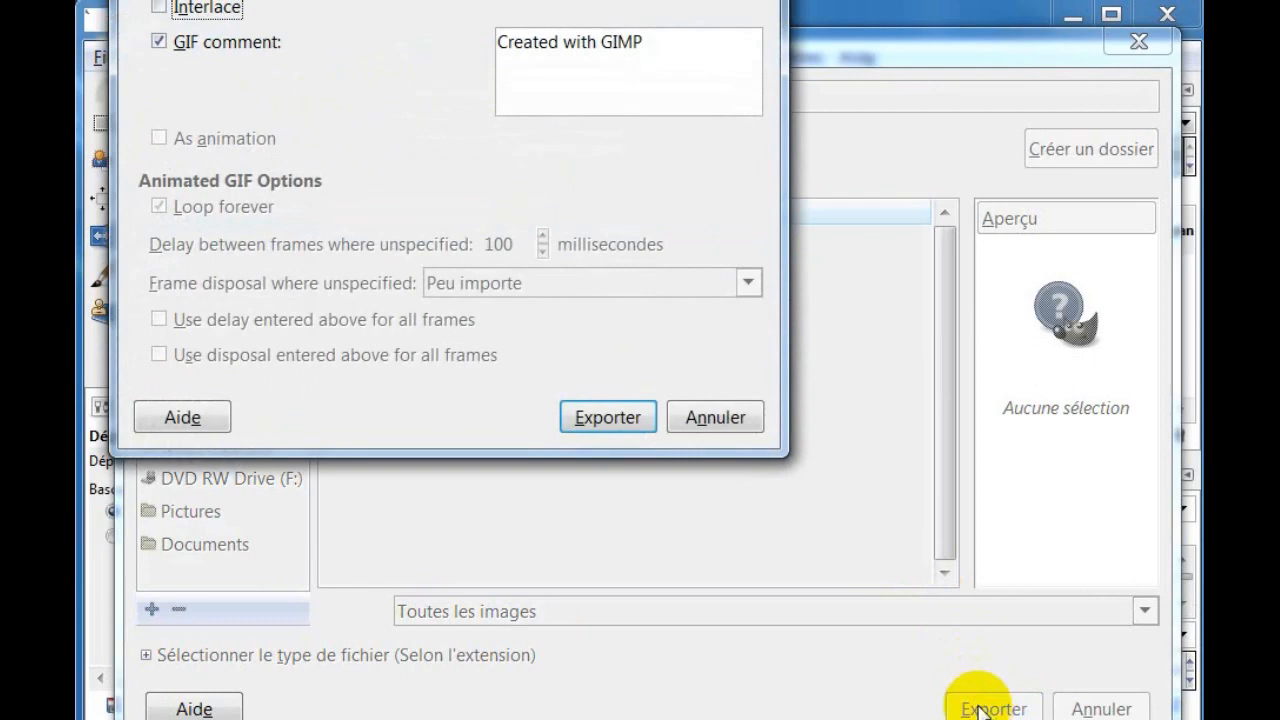
click(607, 421)
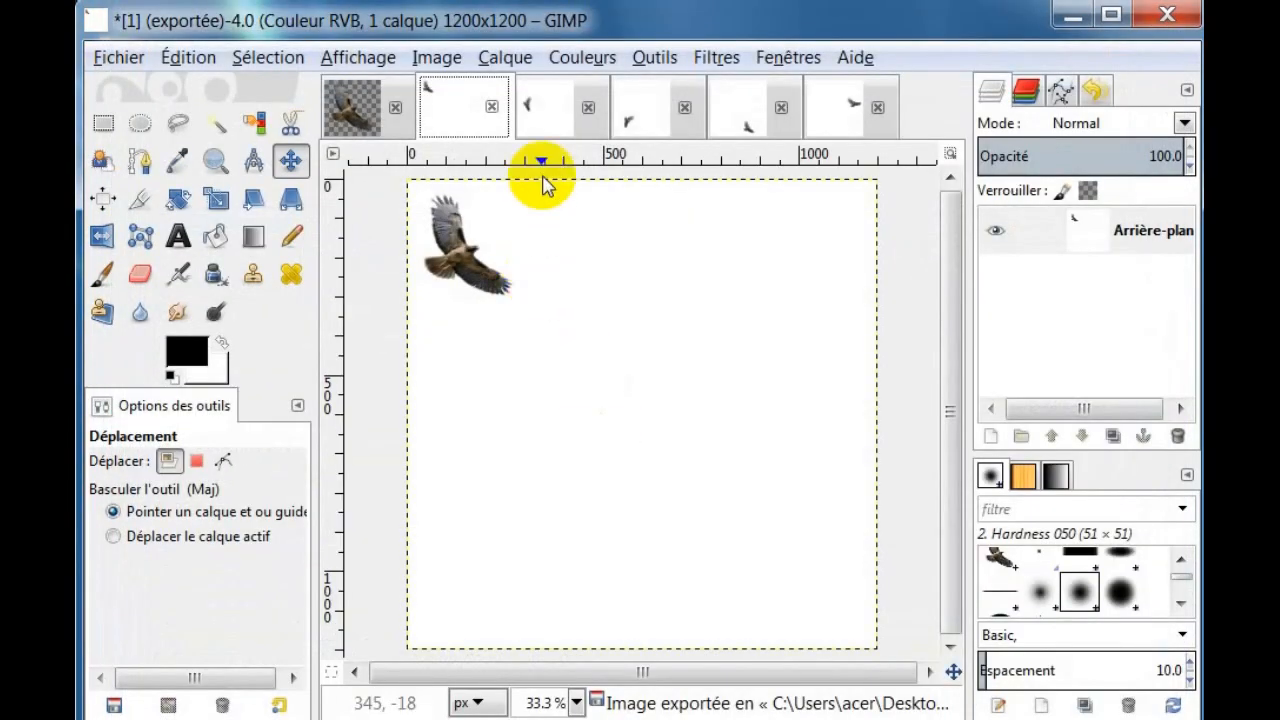
Export the second bird image as 2.gif into the animation folder with the default GIF options
click(530, 107)
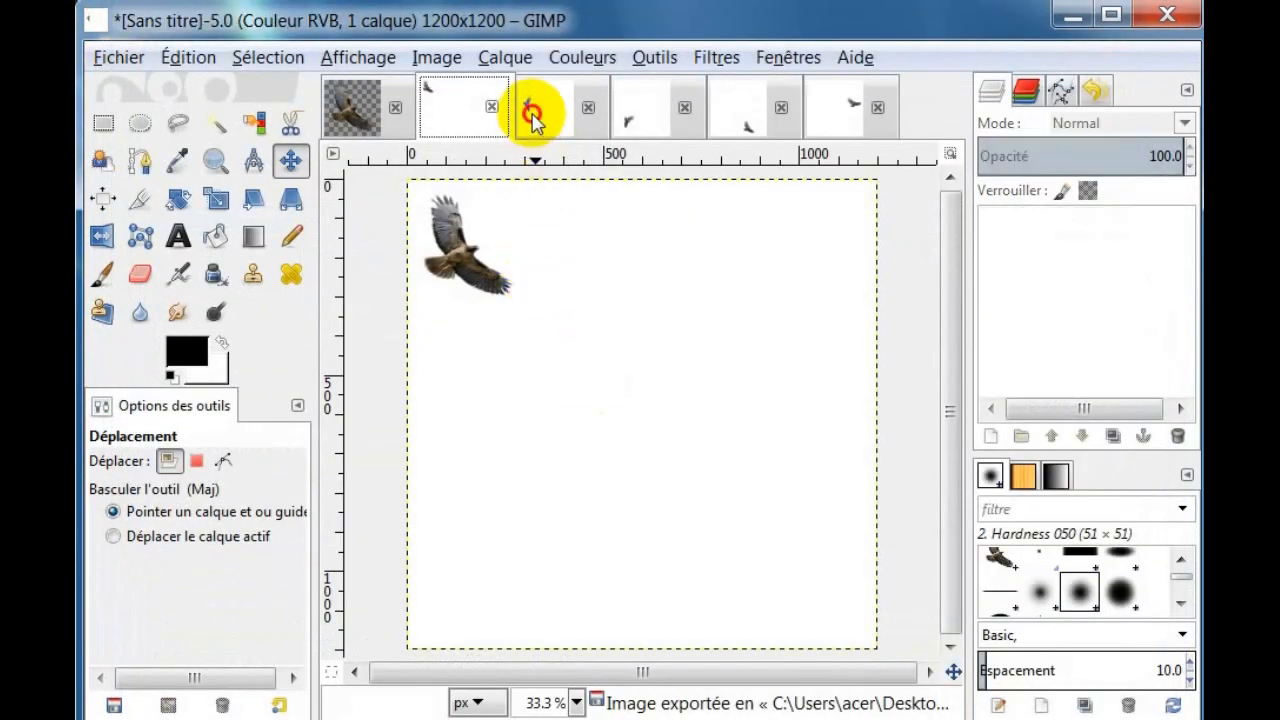
click(120, 62)
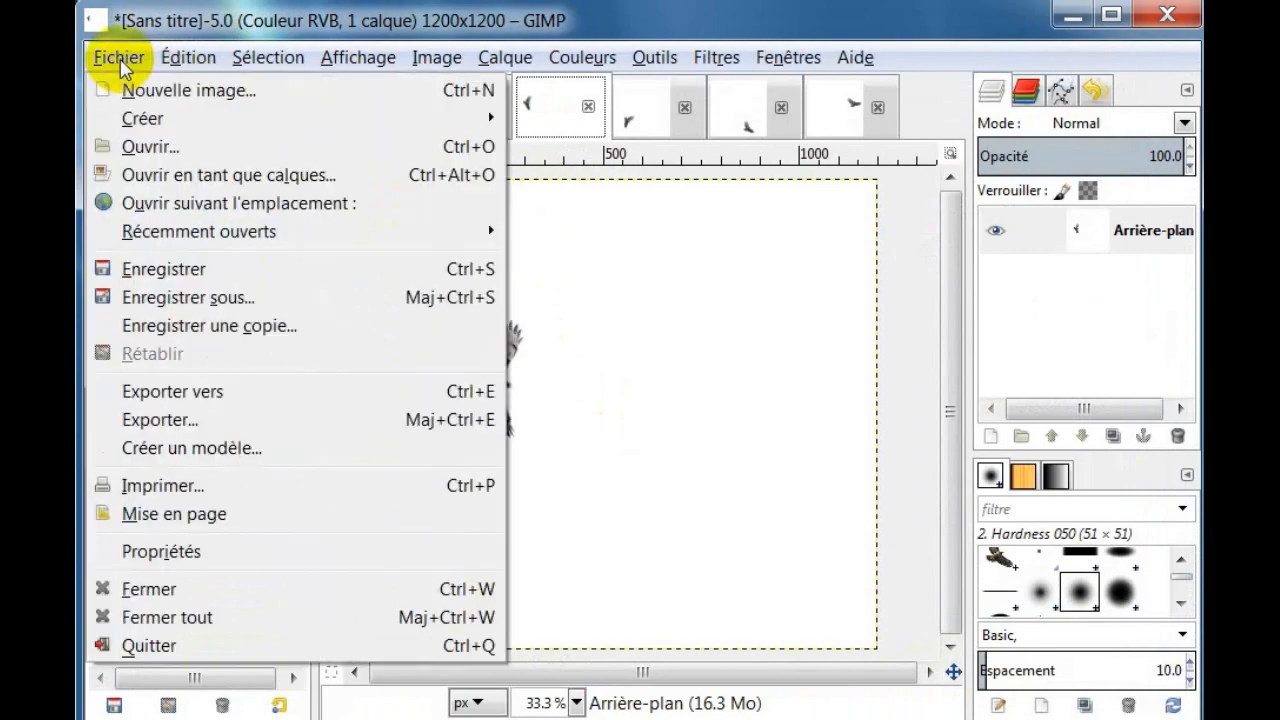
click(120, 62)
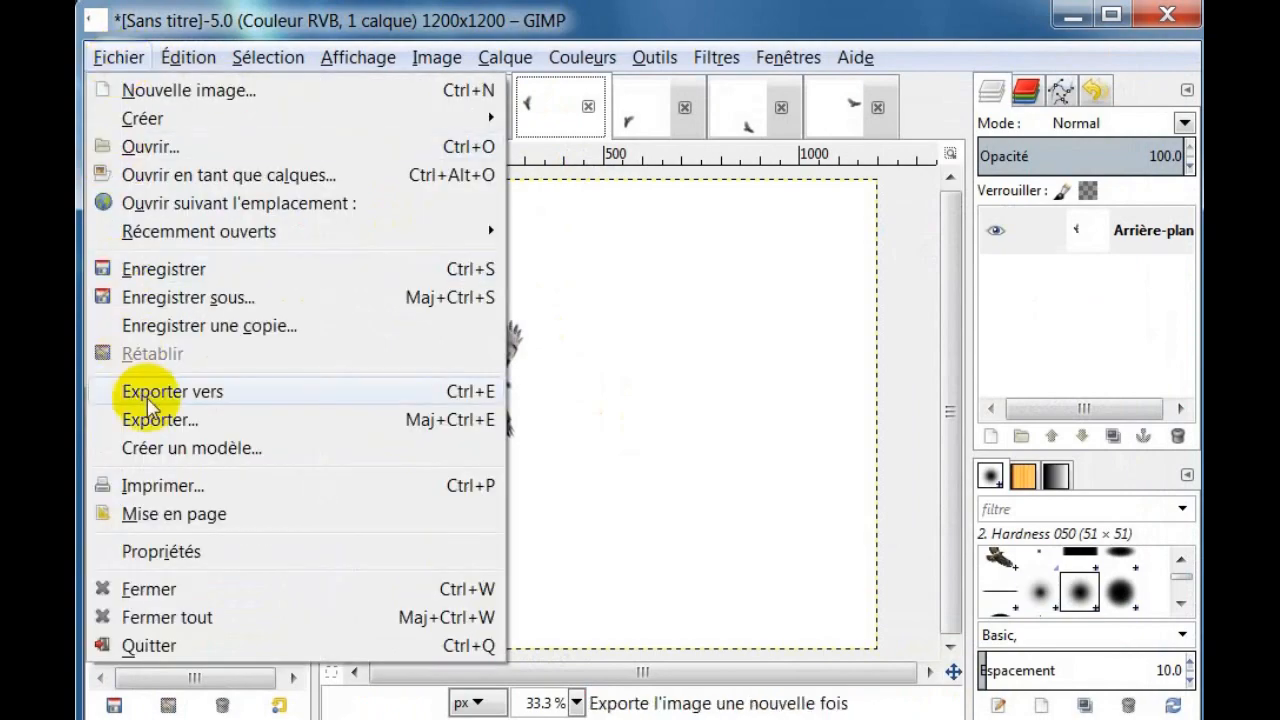
click(172, 393)
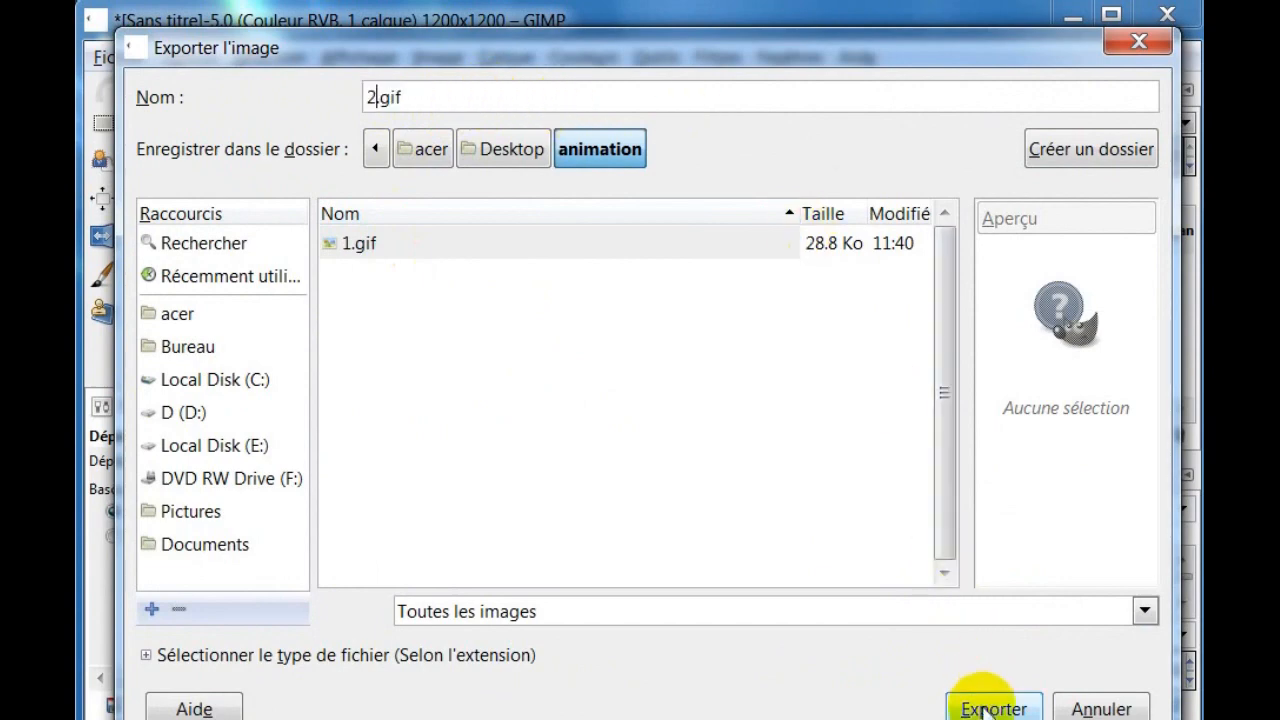
drag(835, 52, 816, 17)
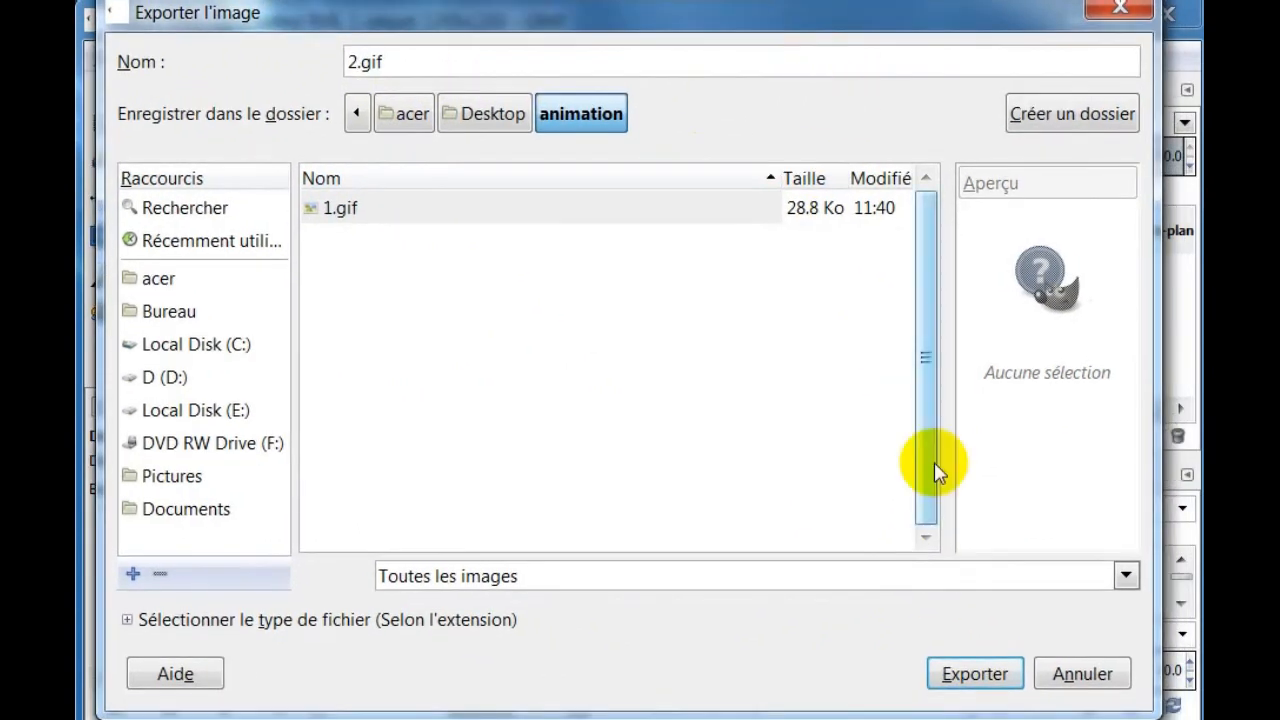
click(975, 676)
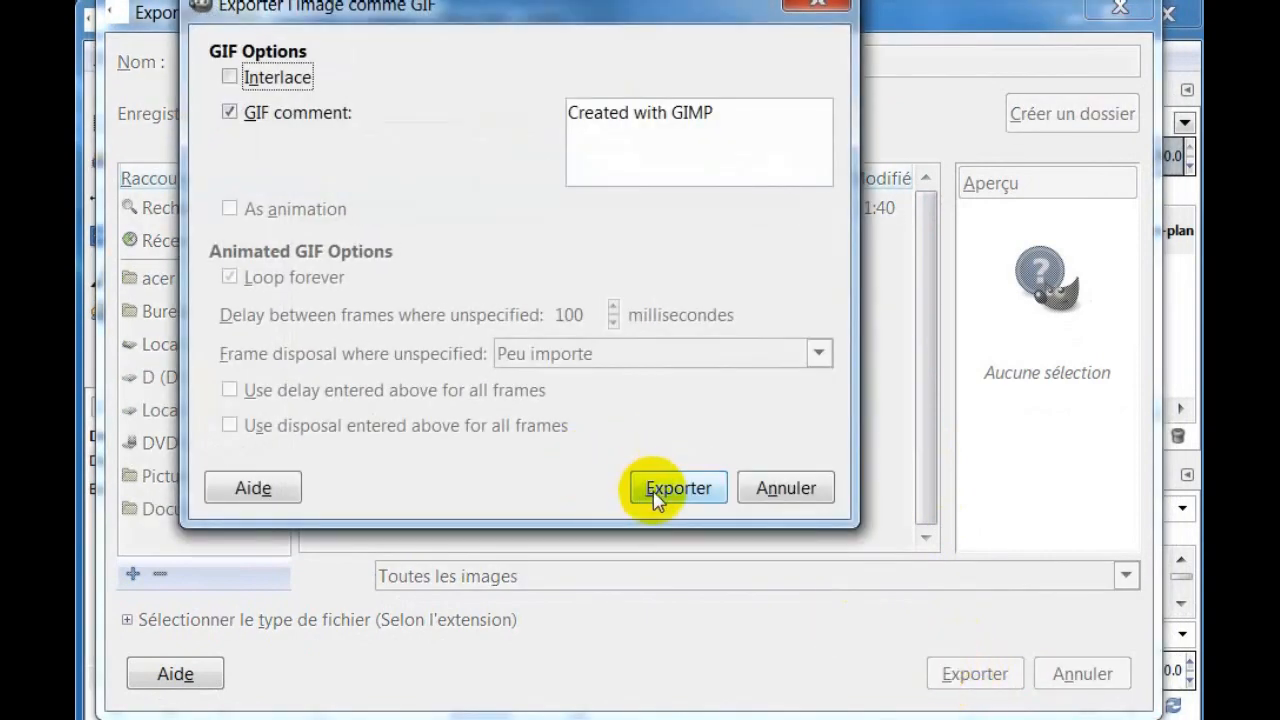
click(660, 486)
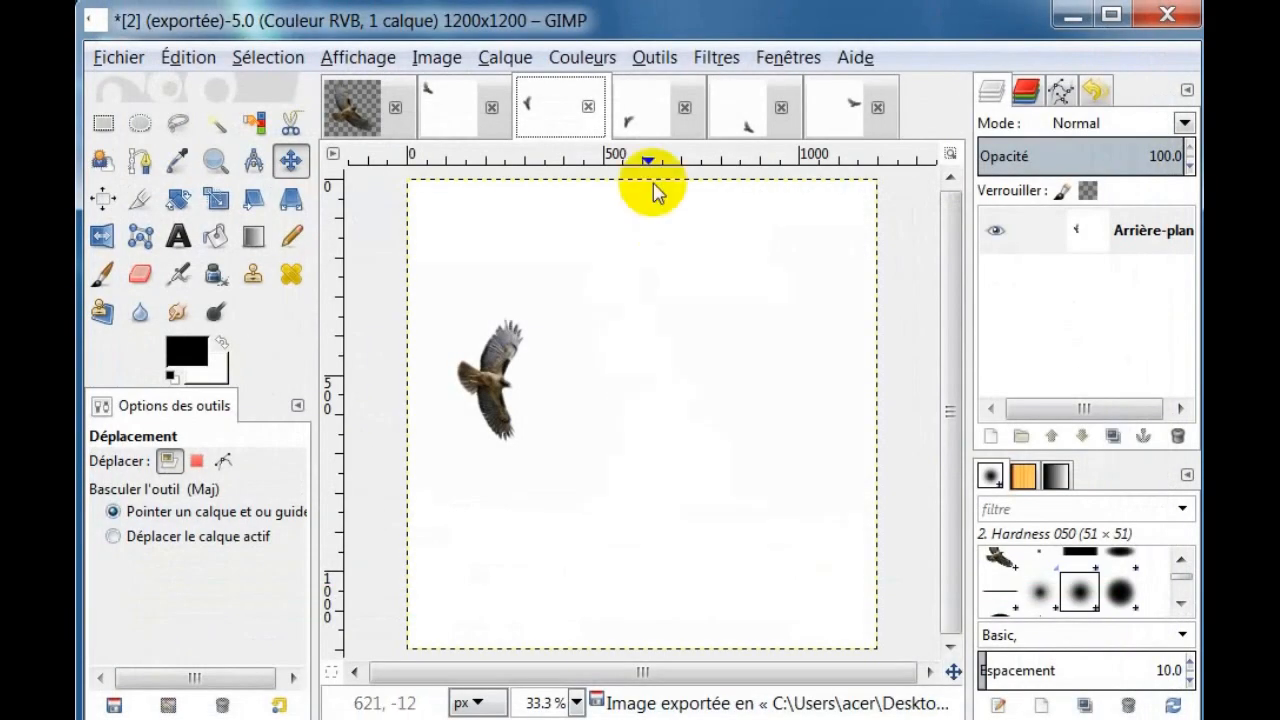
Export the third bird image as 3.gif into the animation folder with the default GIF options
click(628, 113)
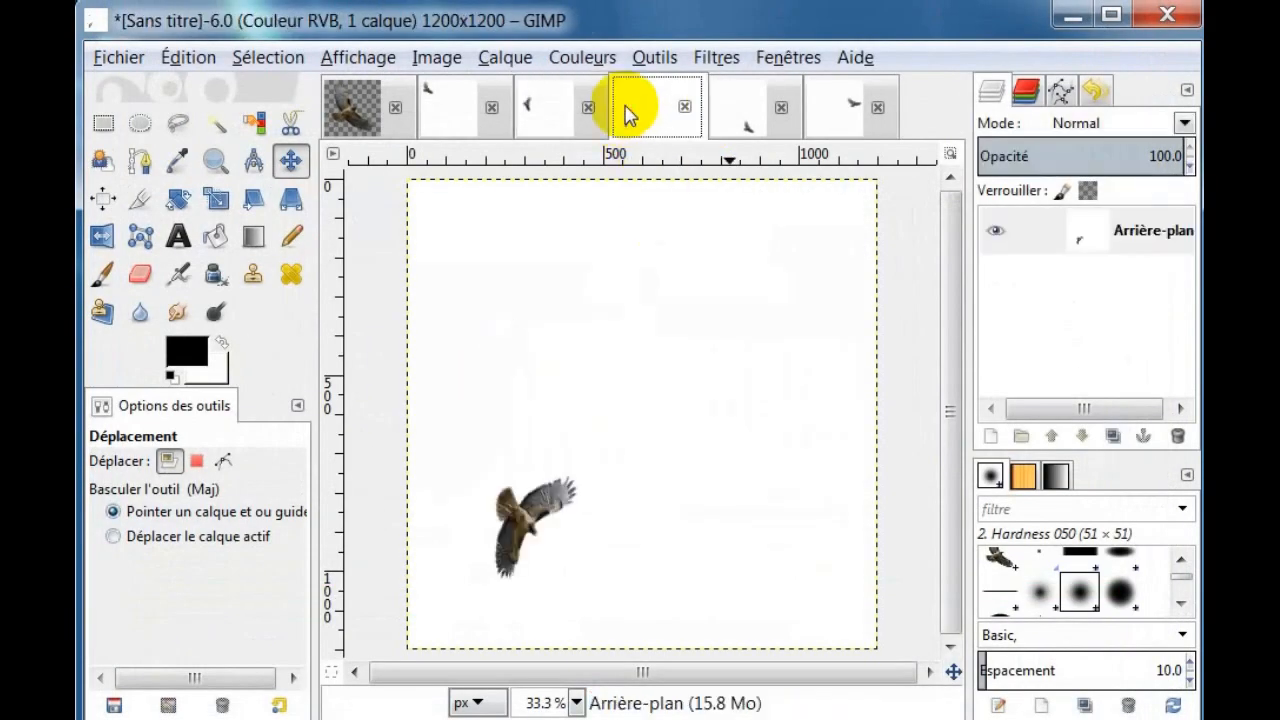
click(119, 66)
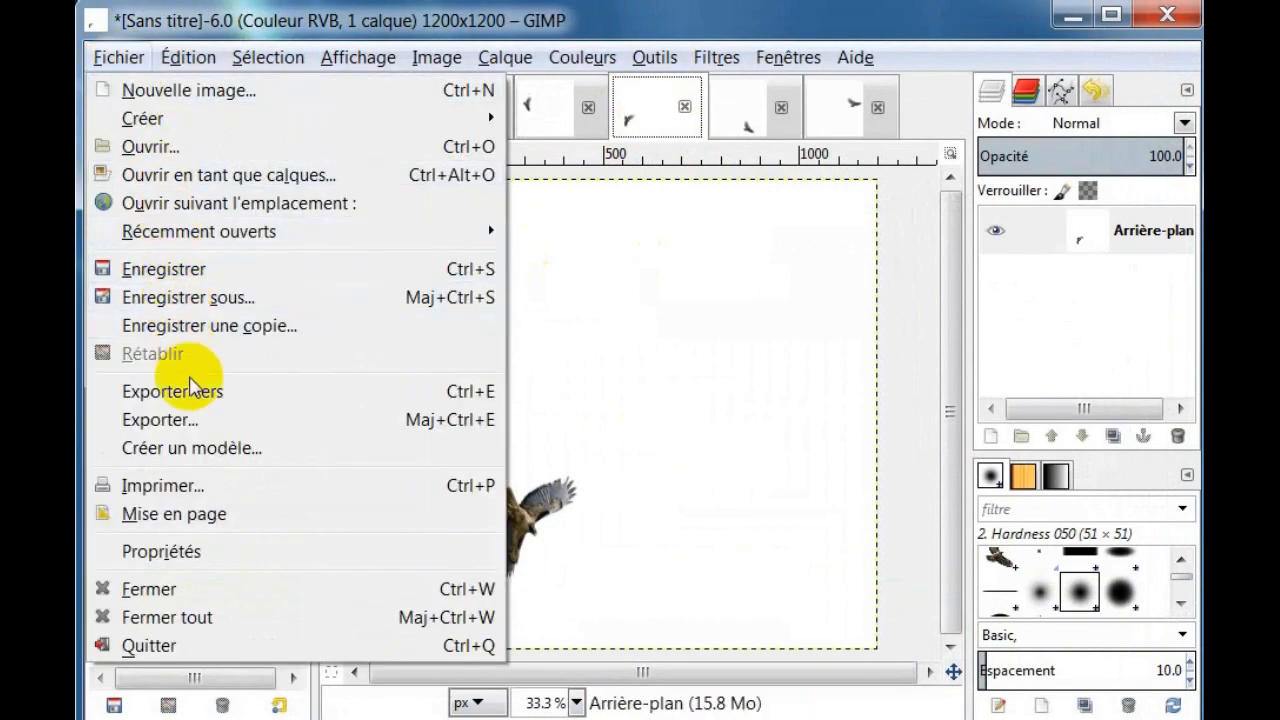
click(207, 397)
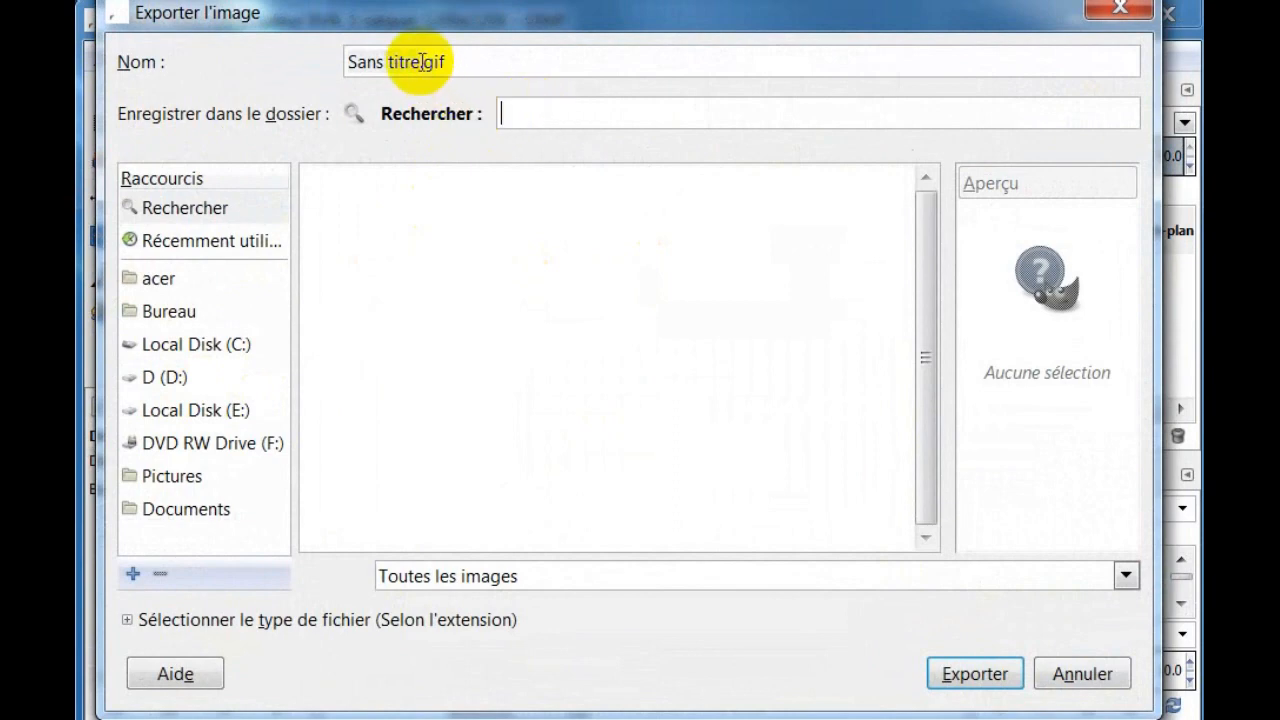
drag(416, 62, 316, 64)
text(3)
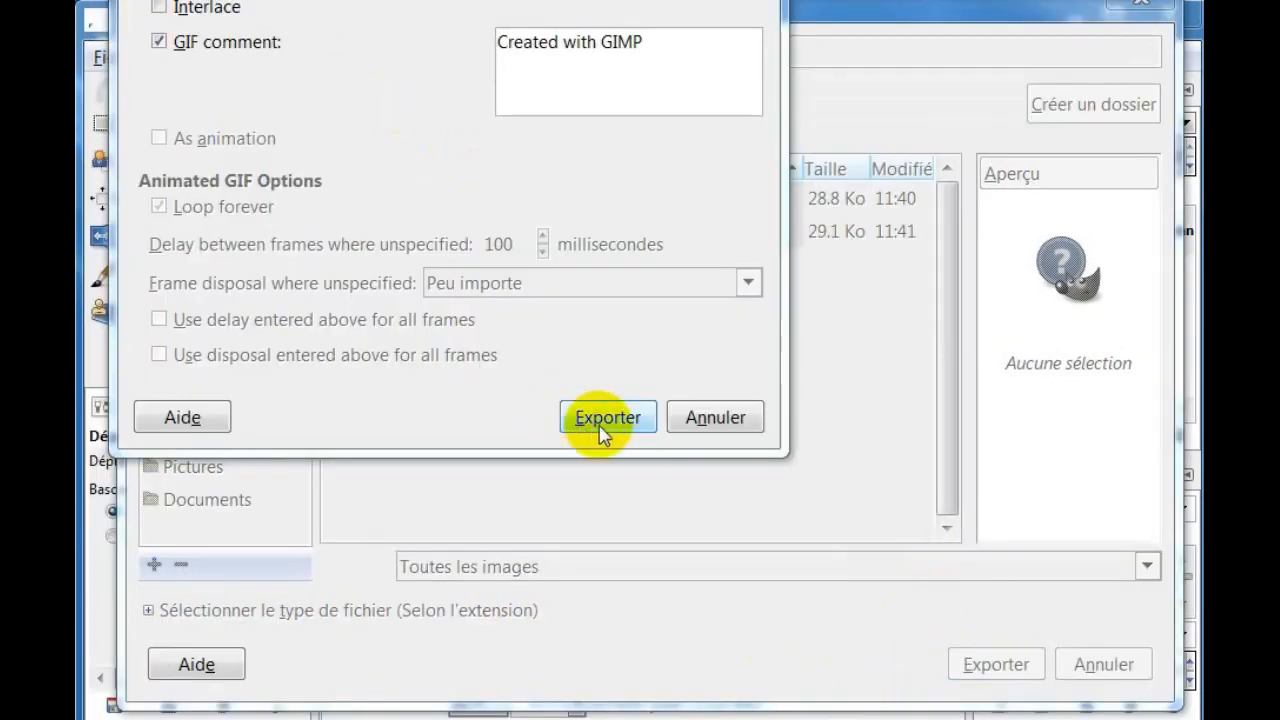
click(605, 420)
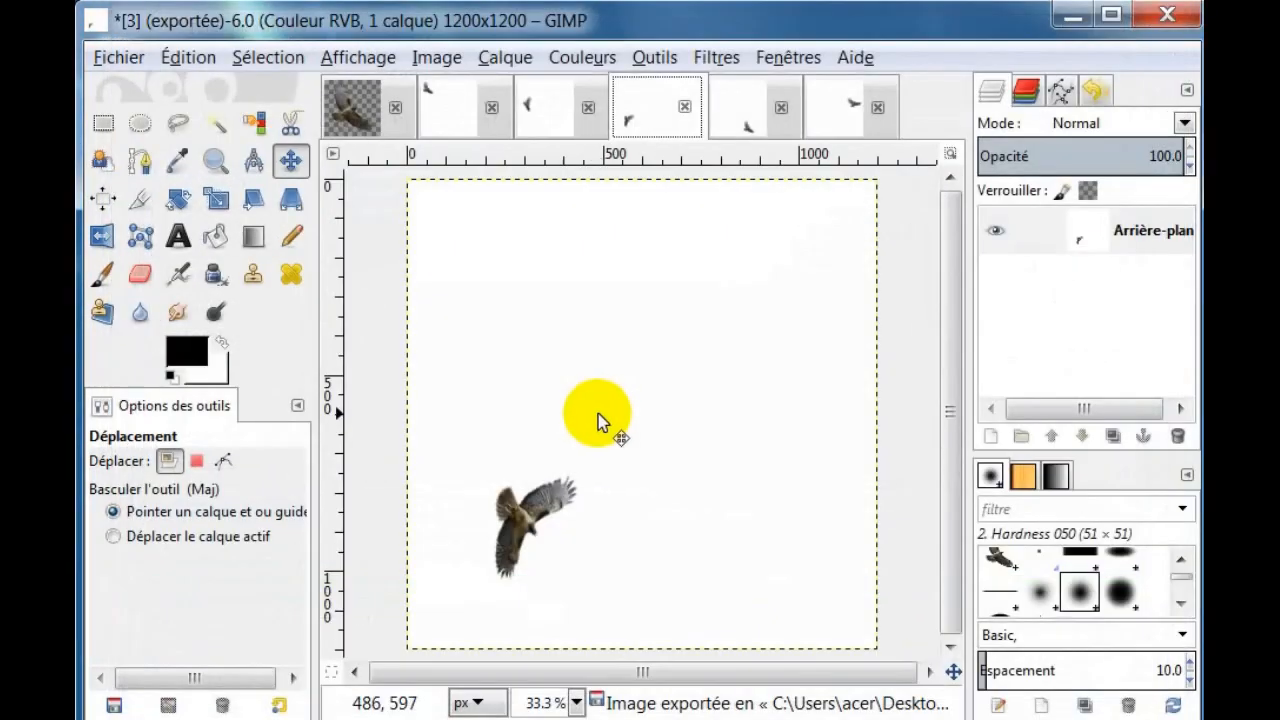
Export the fourth bird image as 4.gif into the animation folder with the default GIF options
click(724, 107)
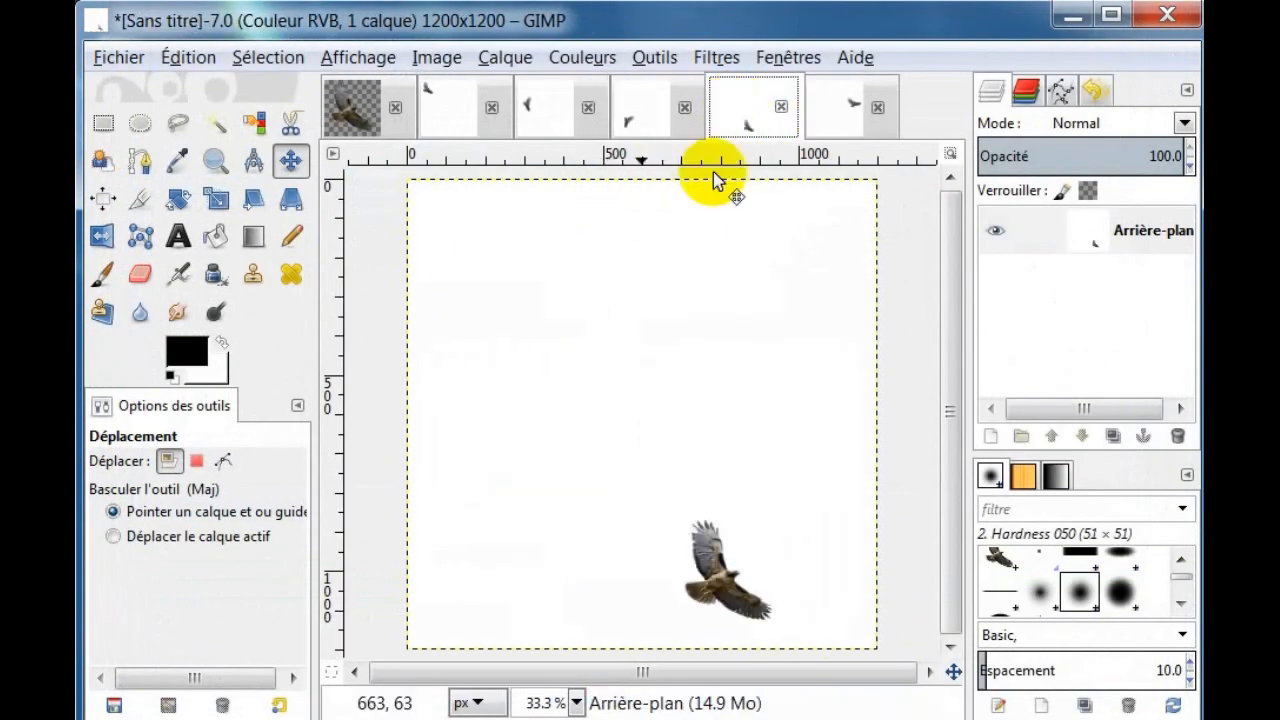
click(114, 57)
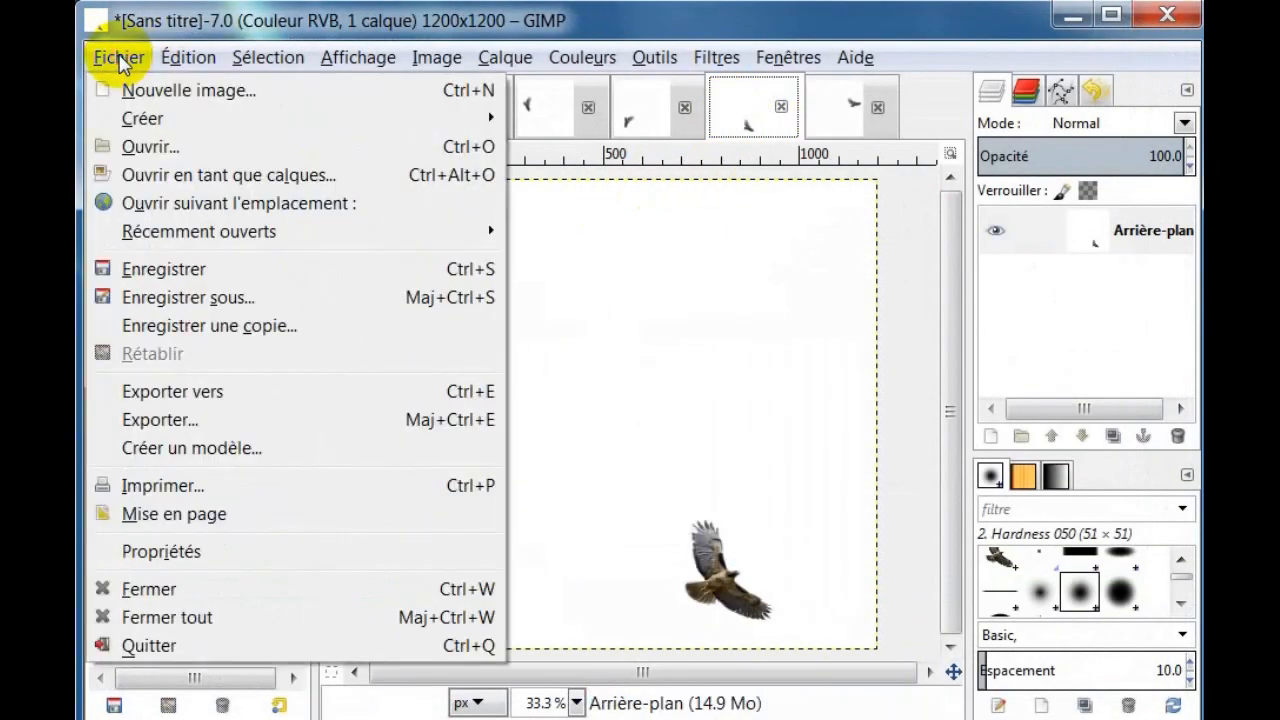
click(178, 396)
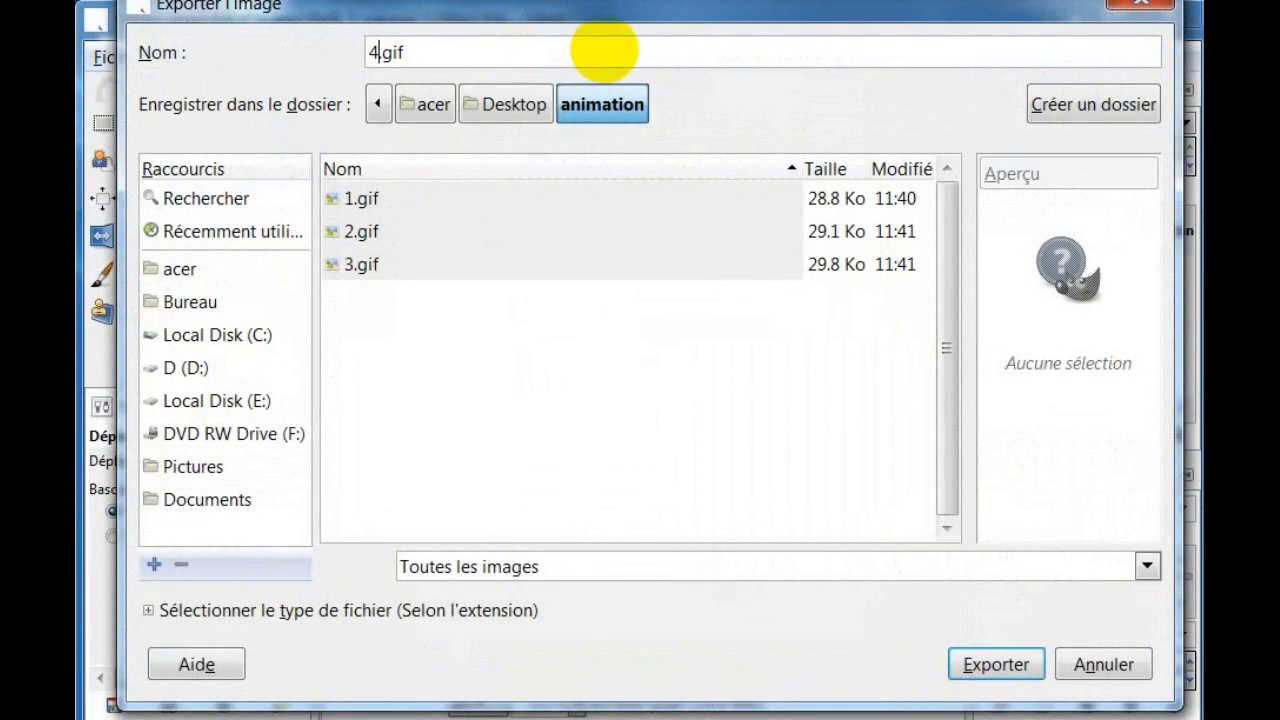
click(1010, 675)
click(634, 451)
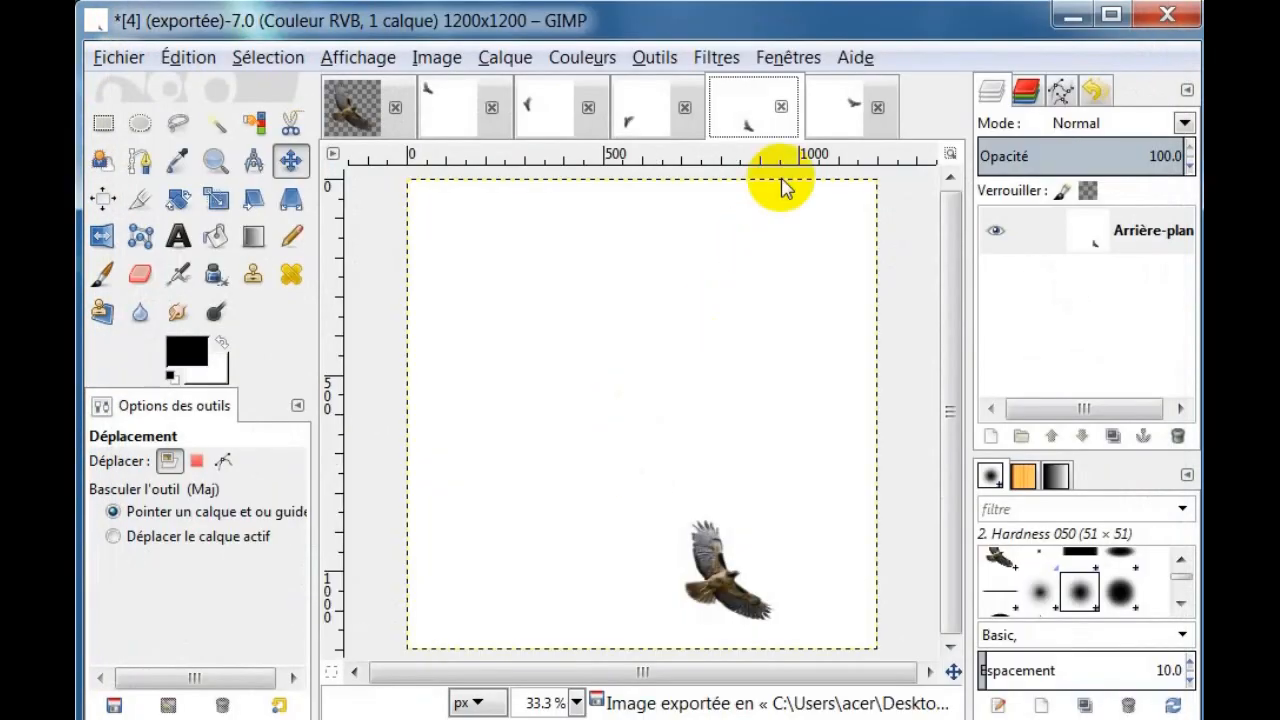
Export the fifth bird image into the animation folder over the existing 1.gif with the default GIF options
click(829, 108)
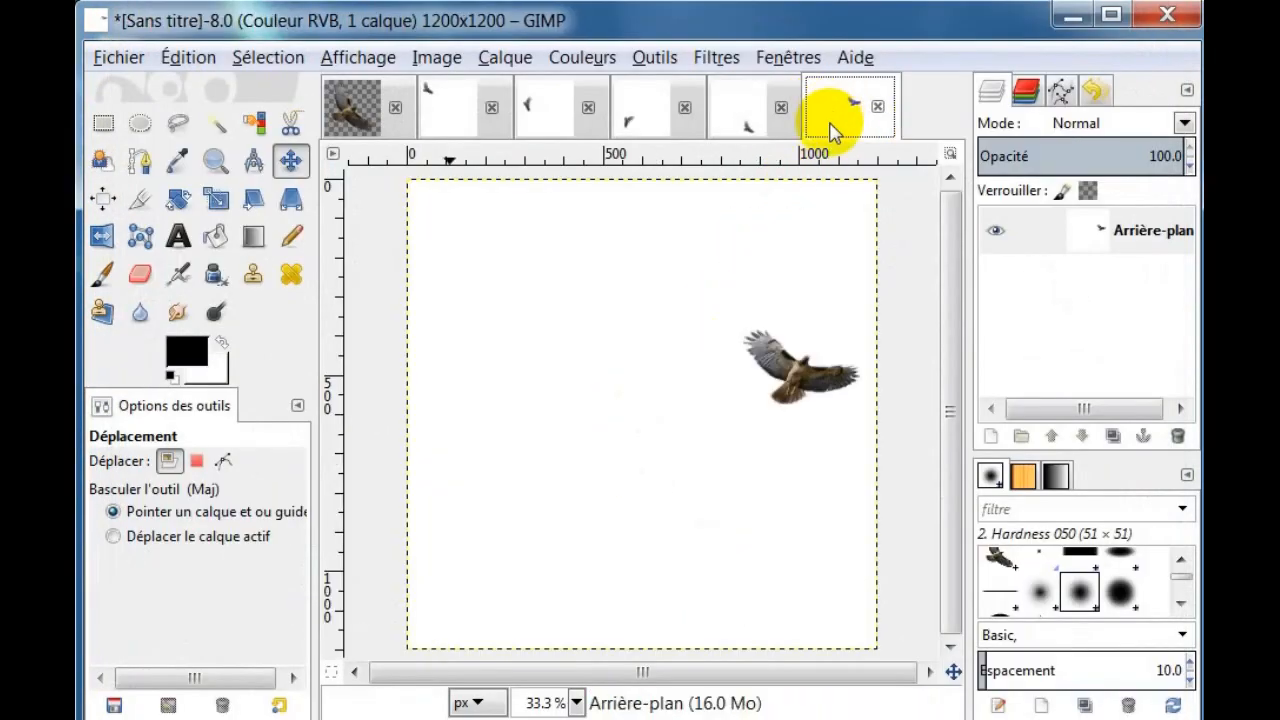
click(108, 60)
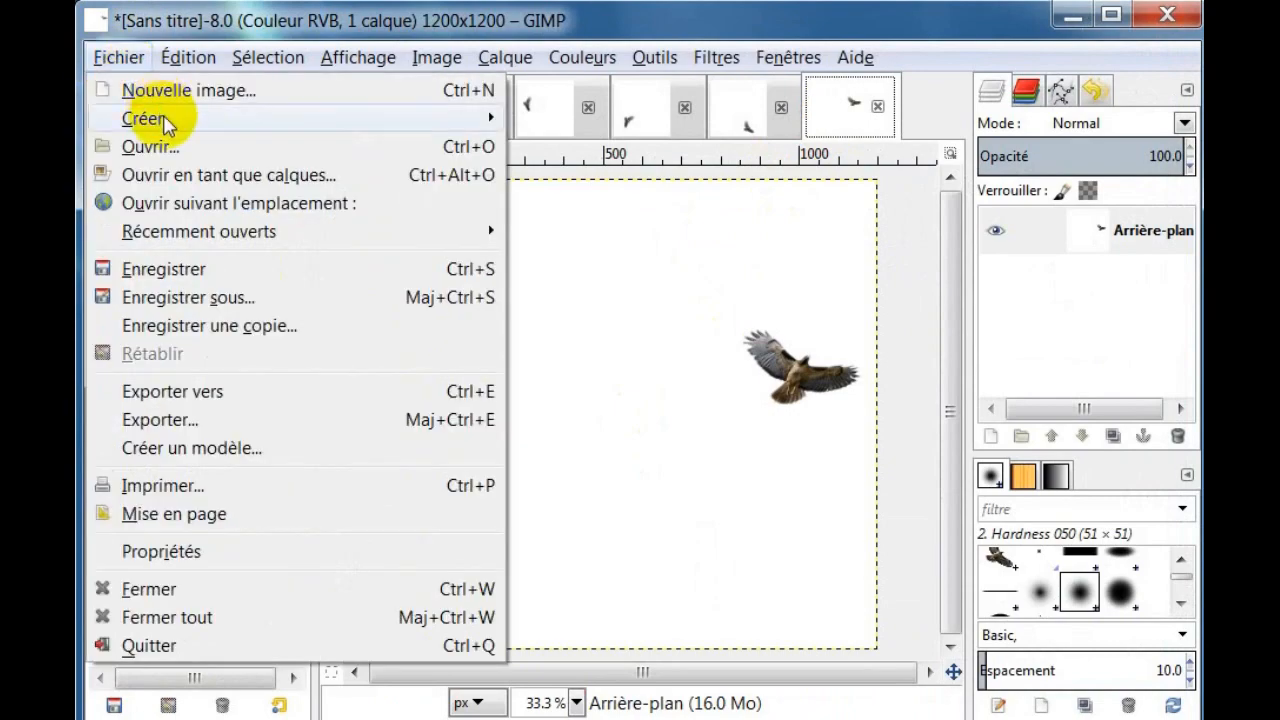
click(170, 394)
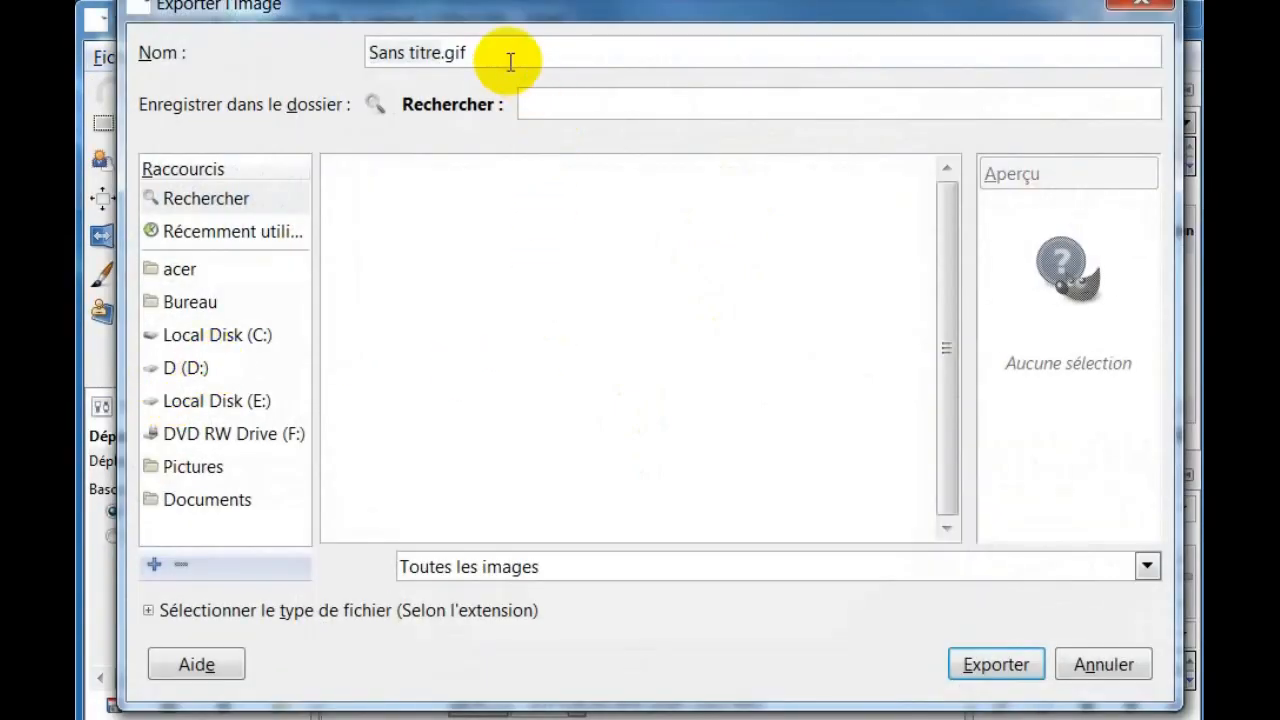
click(440, 52)
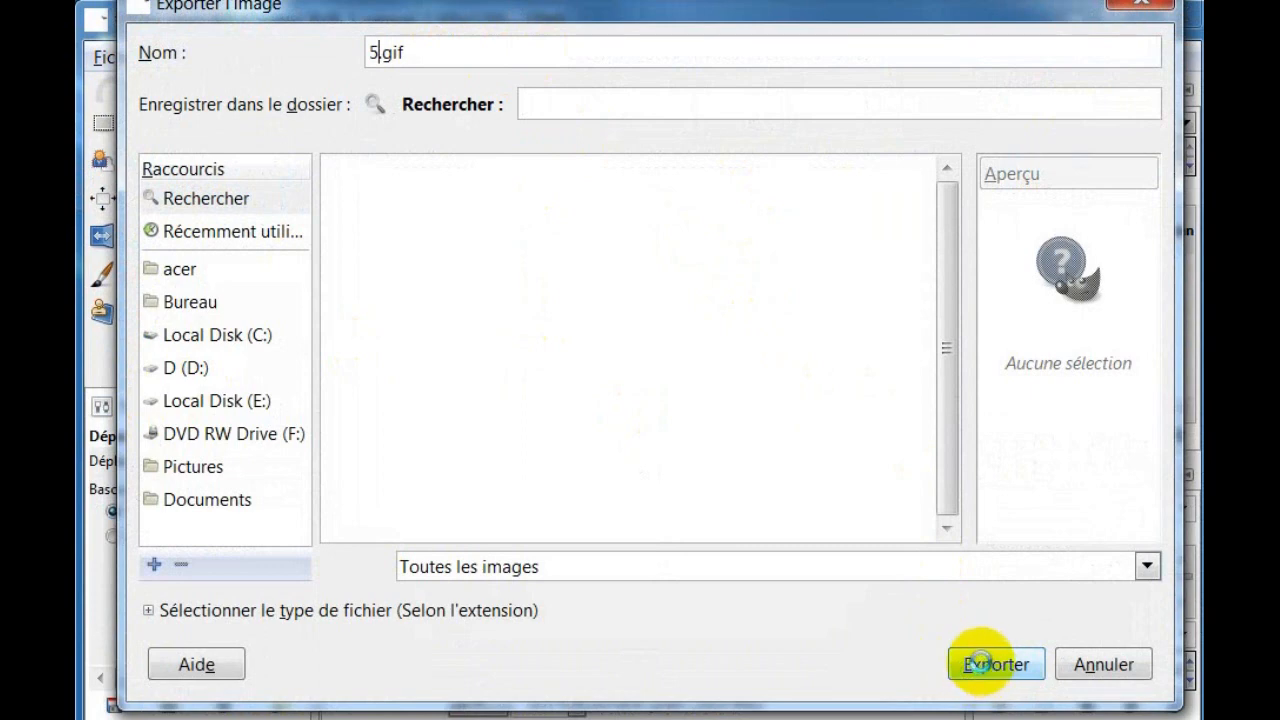
key(Return)
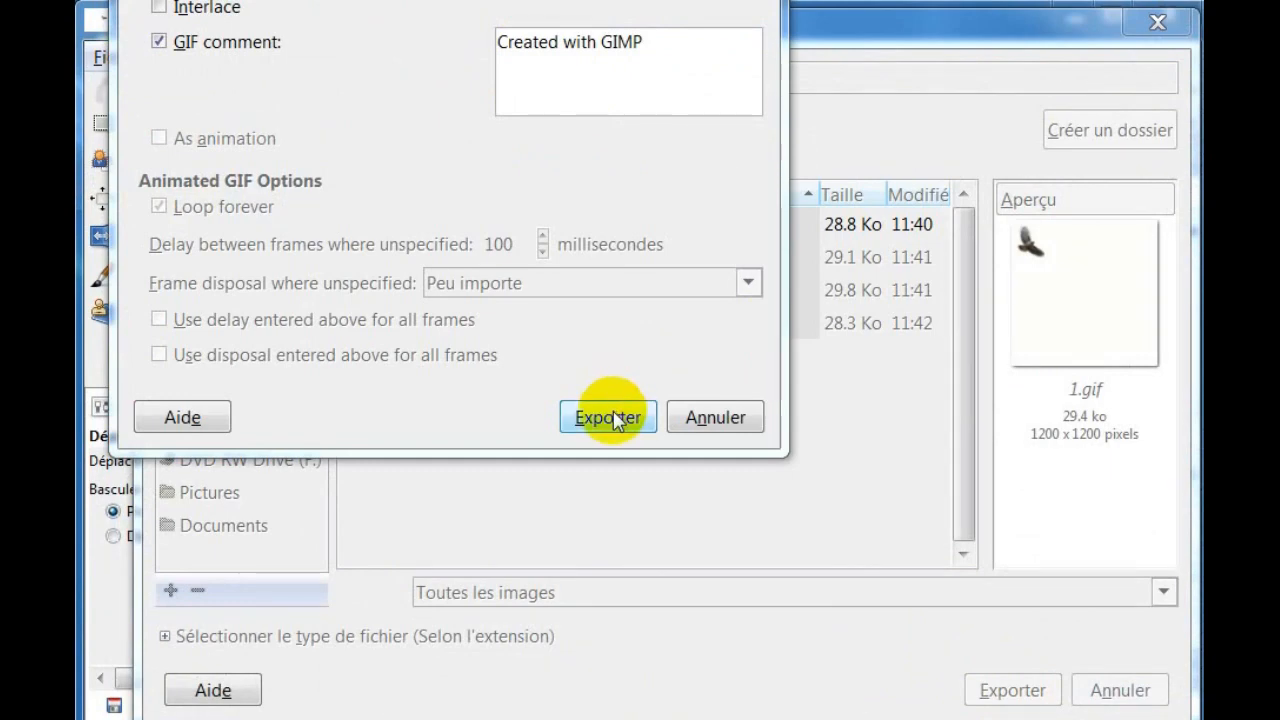
click(608, 417)
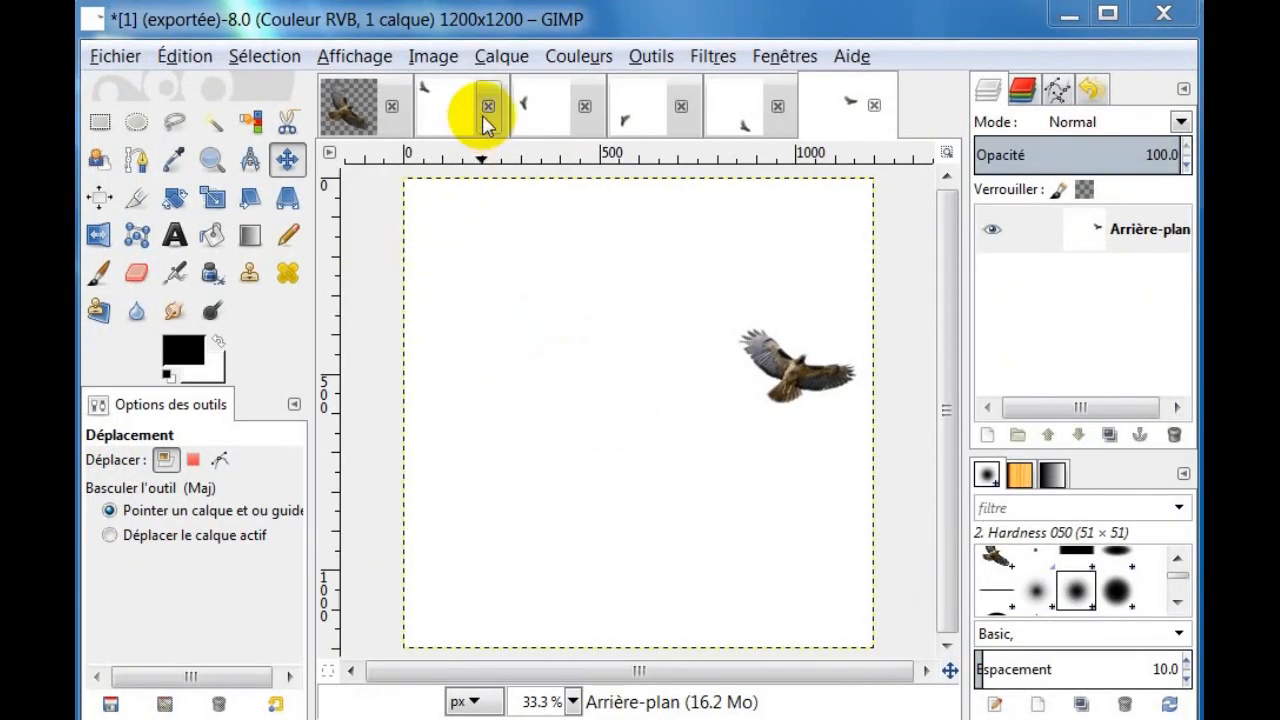
Close all five exported bird images without saving them, and close the original bird.png image
click(487, 110)
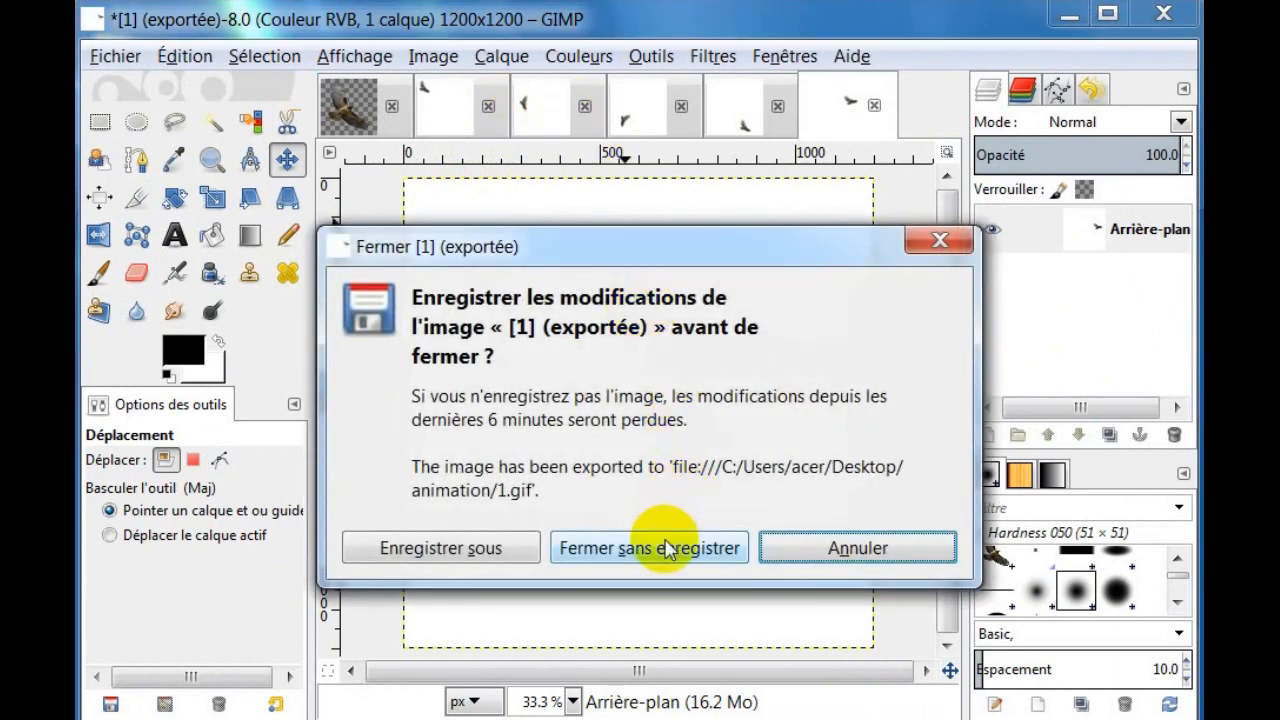
click(665, 556)
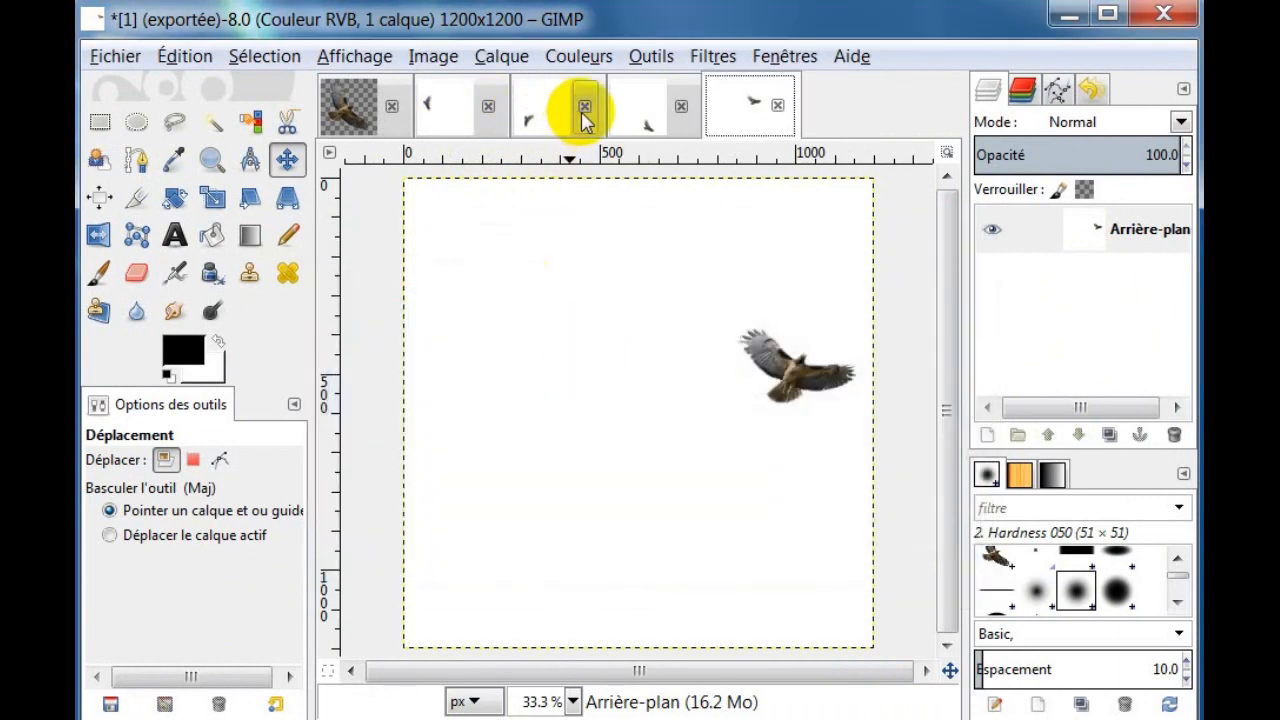
click(585, 106)
click(652, 545)
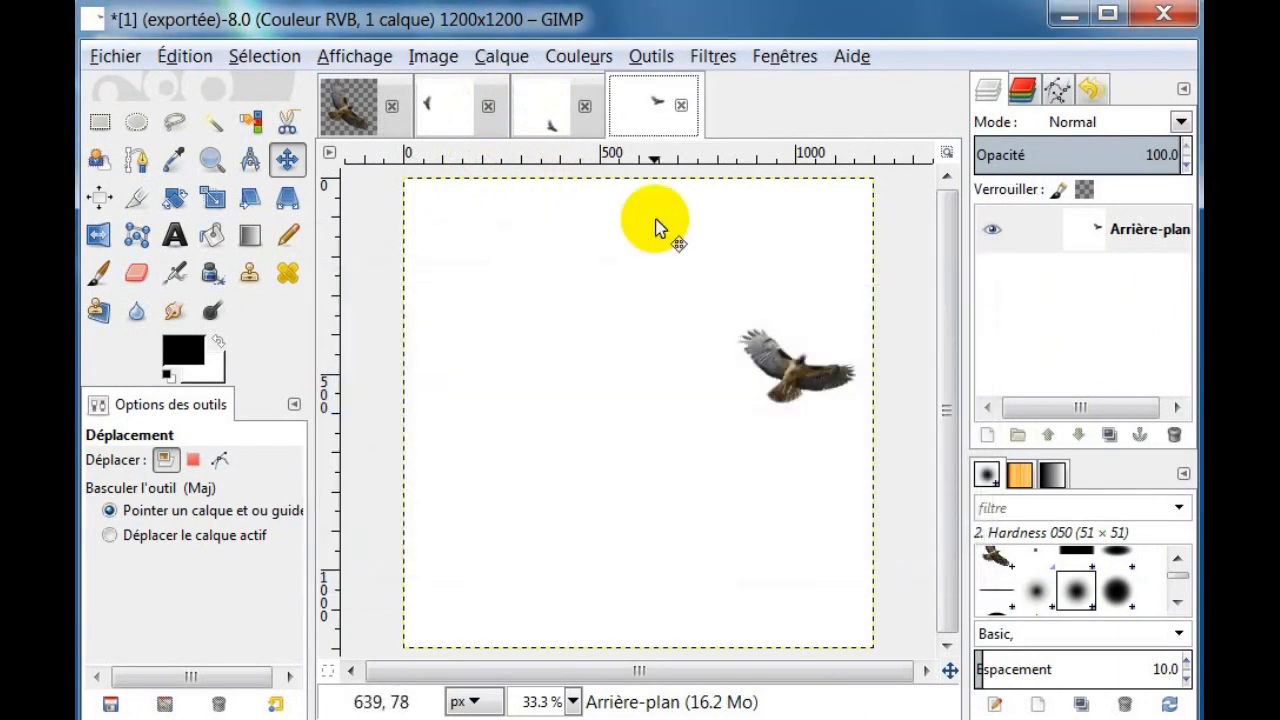
click(682, 108)
click(650, 543)
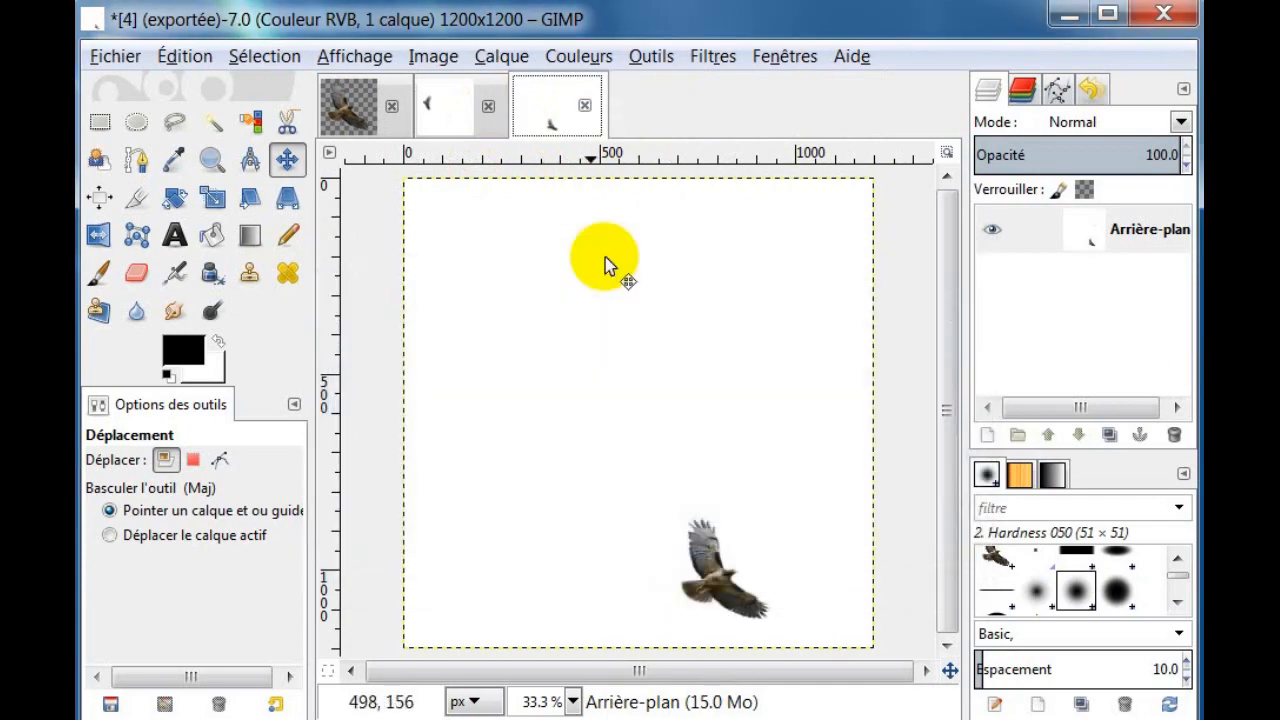
click(585, 106)
click(617, 543)
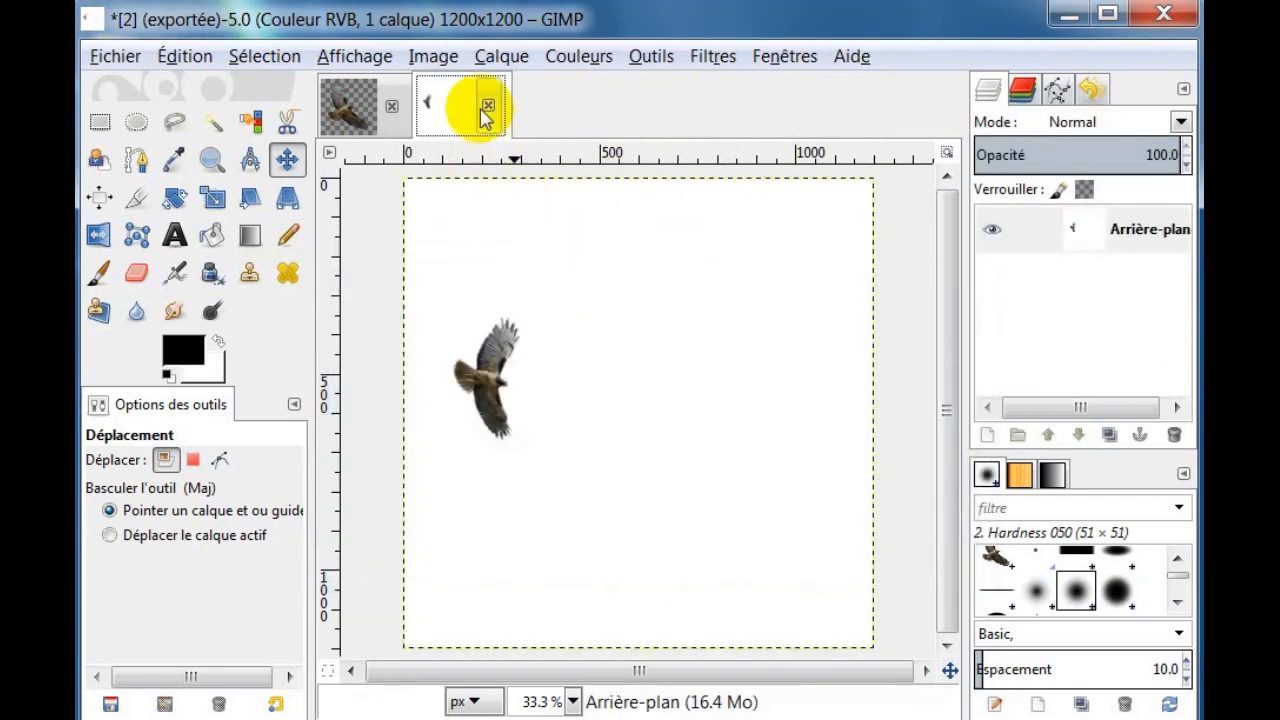
click(487, 106)
click(651, 543)
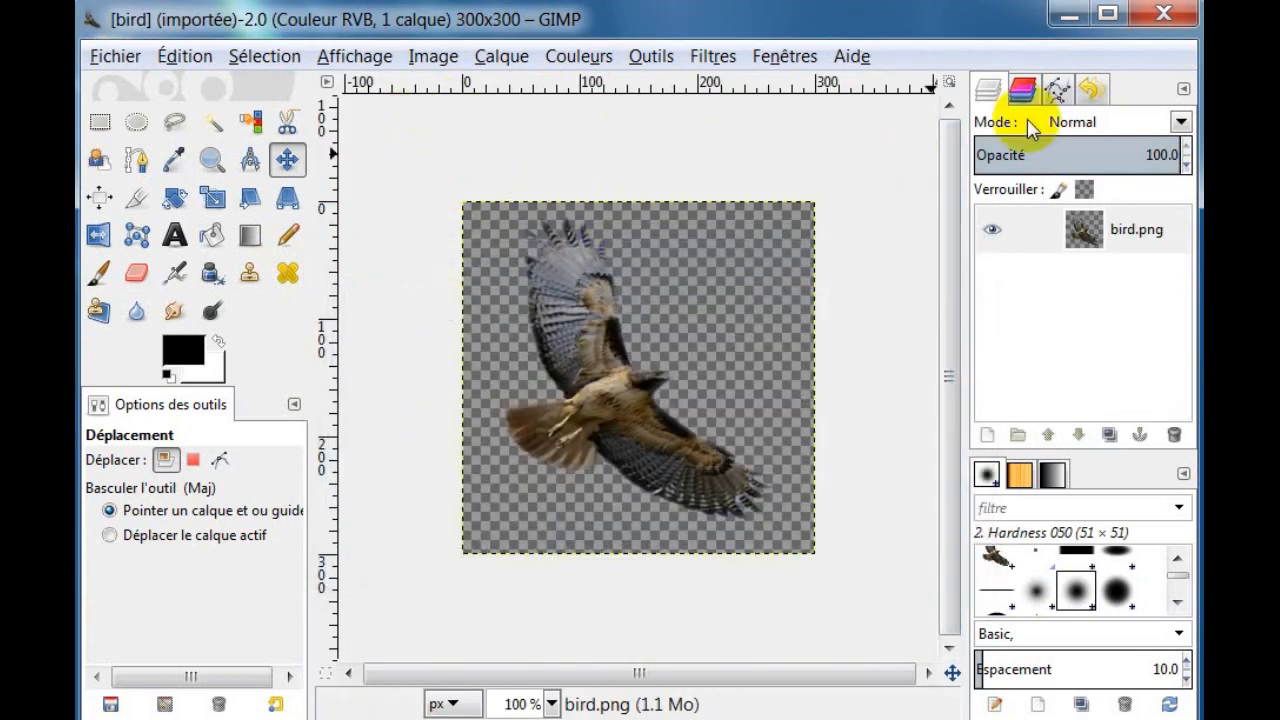
click(1163, 14)
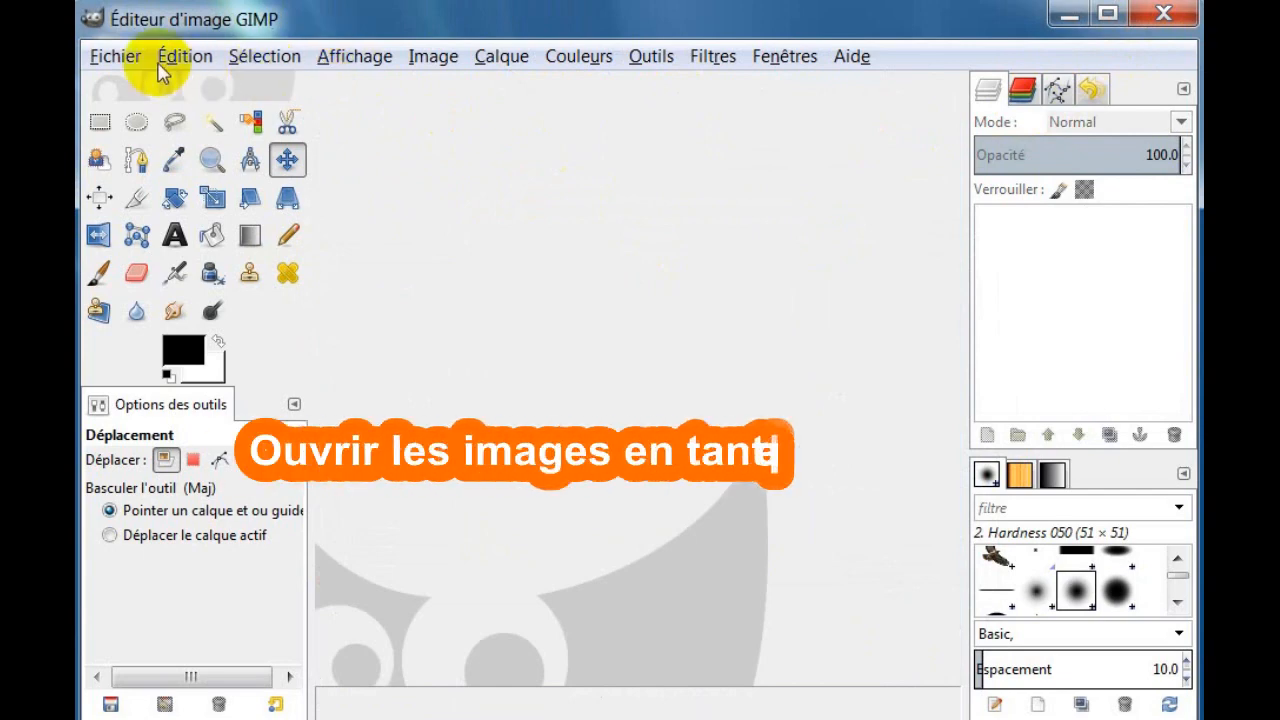
Open 1.gif to 4.gif from the Desktop's animation folder together as layers of one image
click(108, 56)
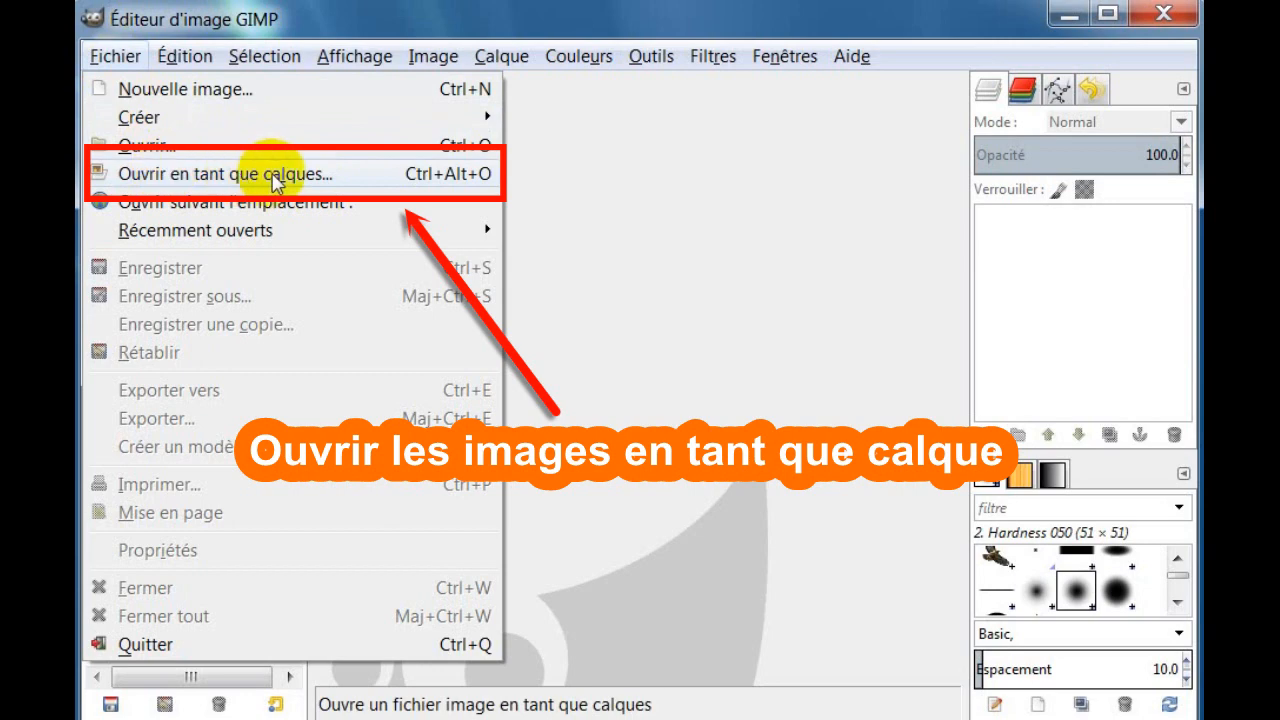
click(350, 180)
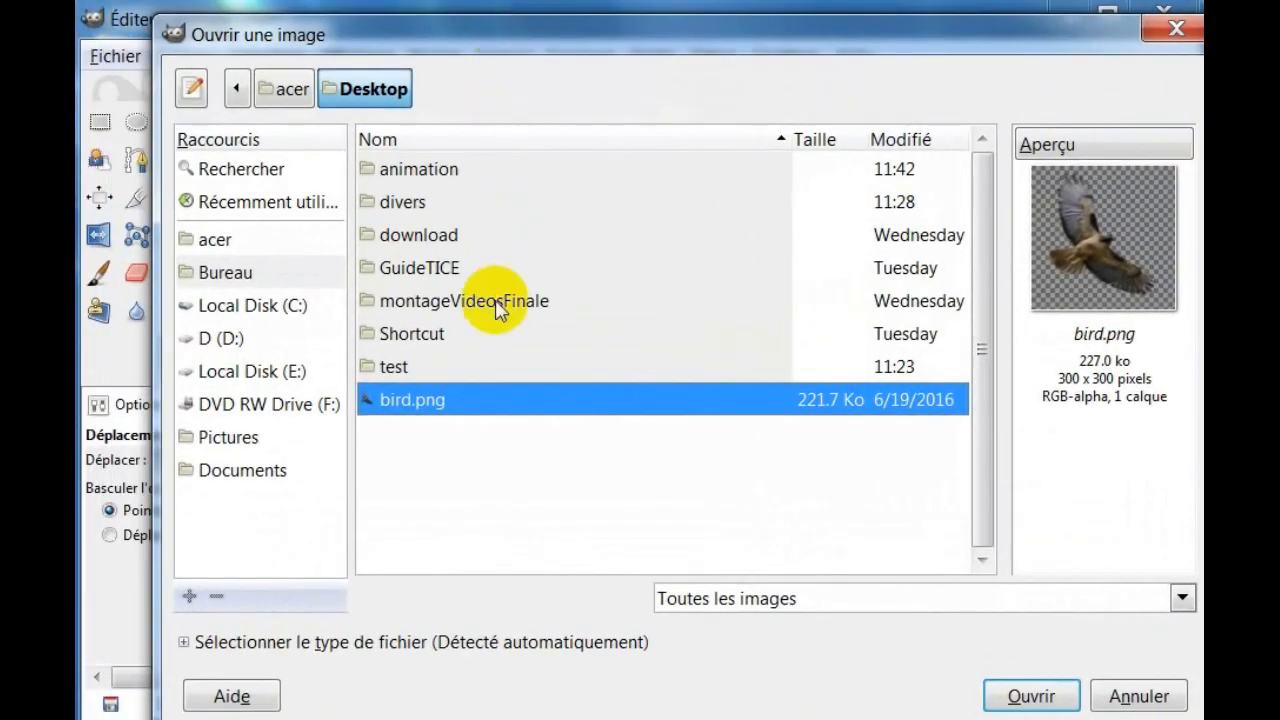
double_click(416, 170)
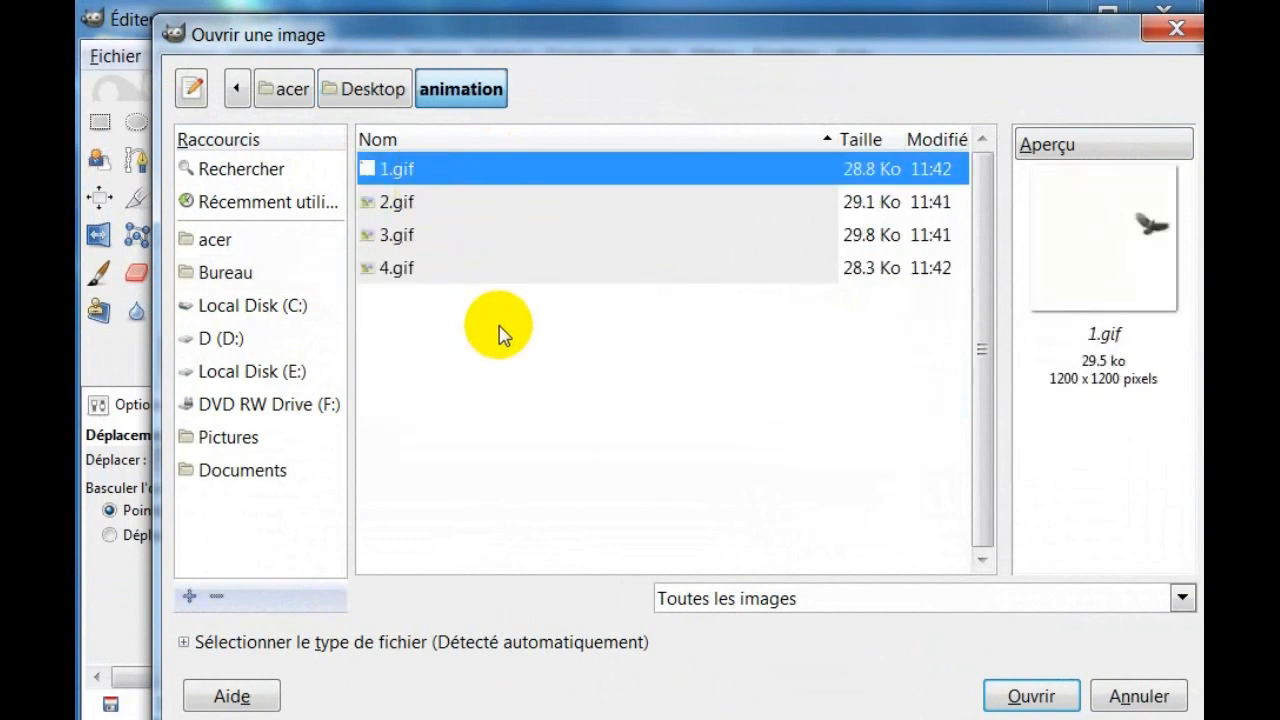
shift+click(400, 272)
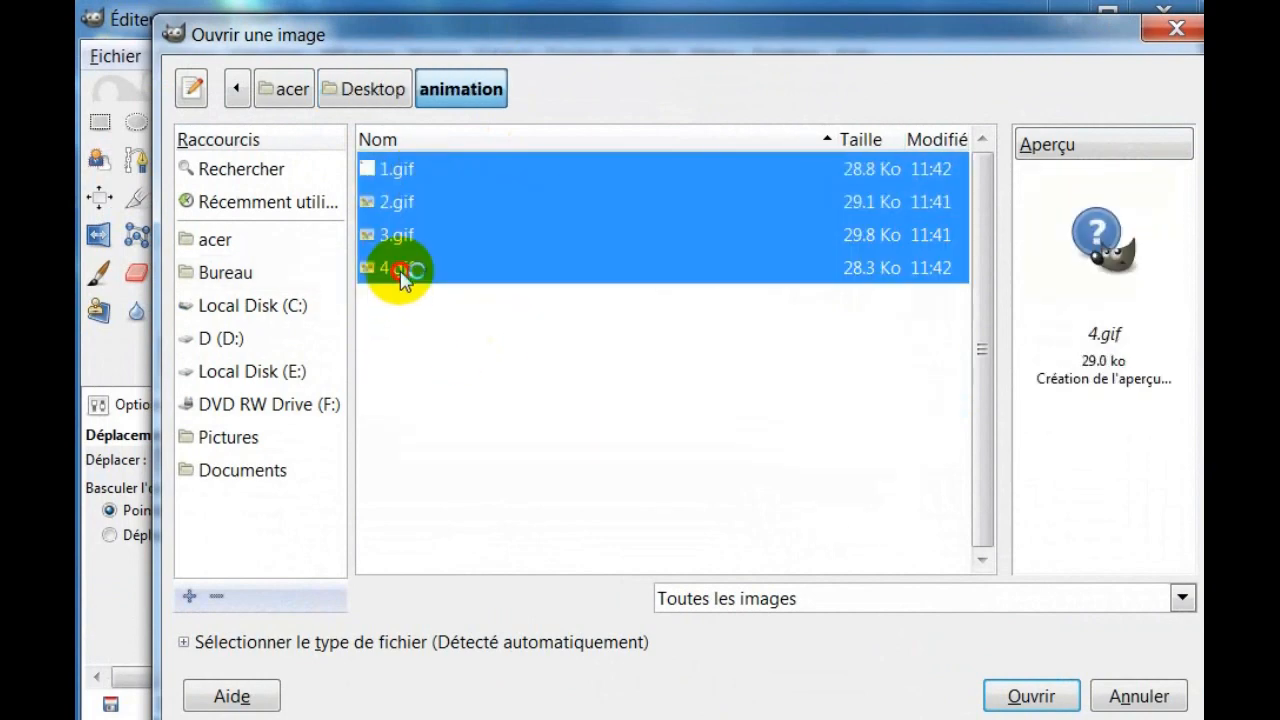
click(1012, 697)
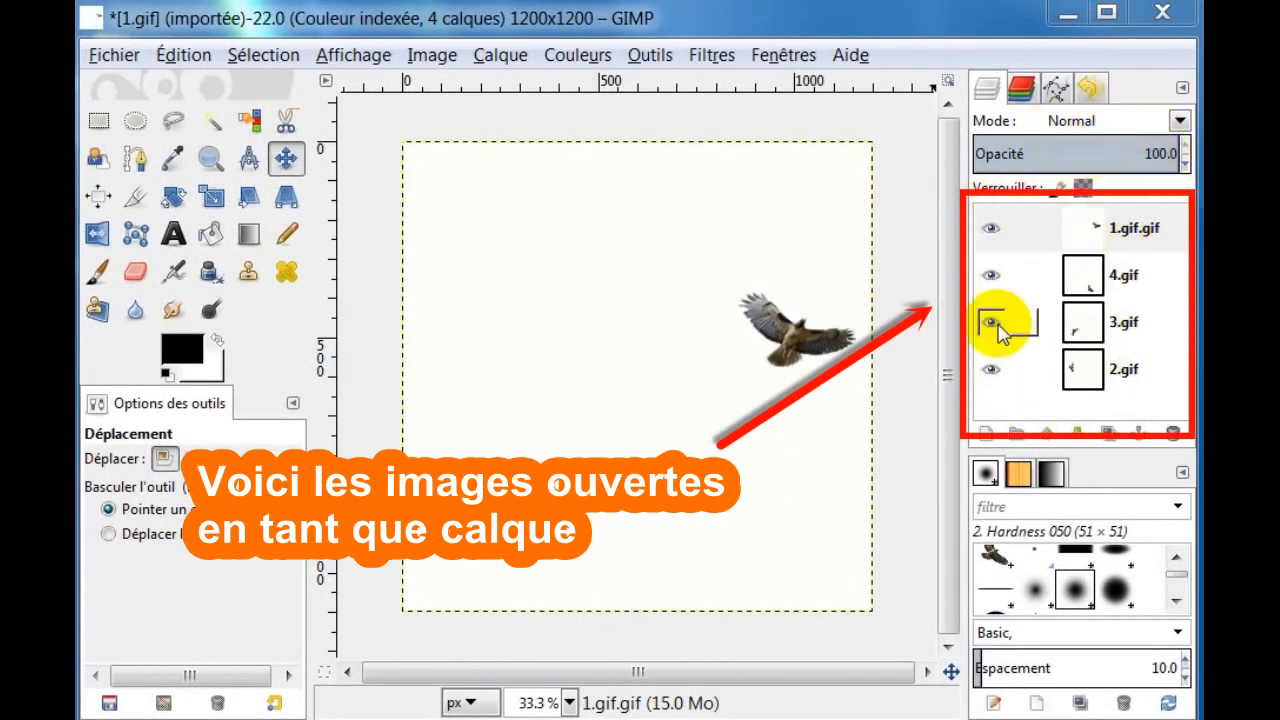
Start exporting the layered image under the name animation.gif with the Desktop as its destination
click(108, 58)
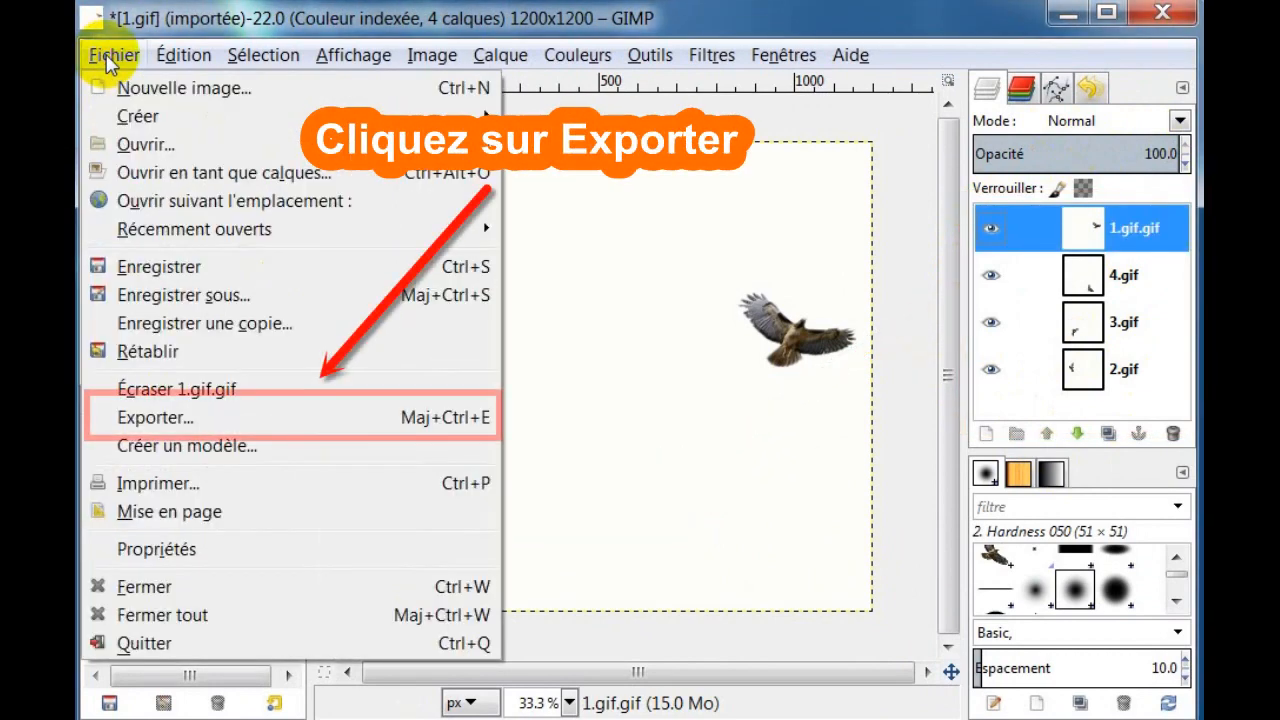
click(195, 422)
drag(429, 34, 290, 103)
text(an)
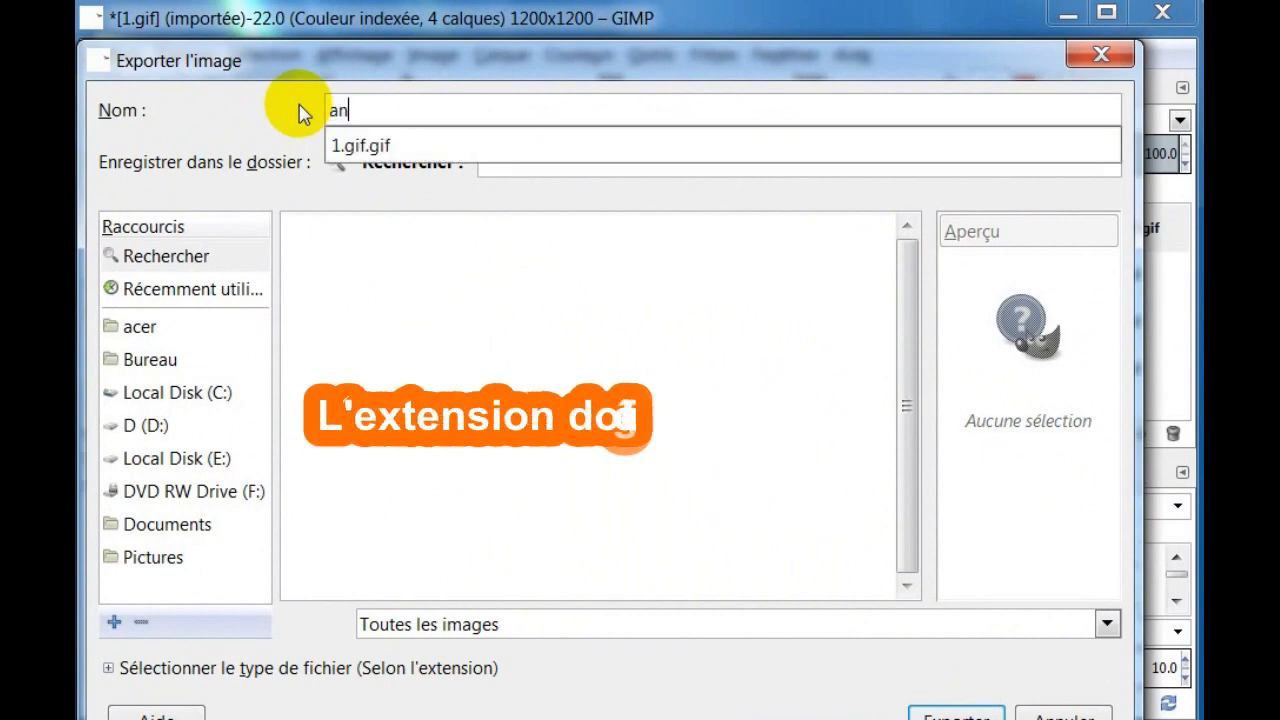
text(imation.gif)
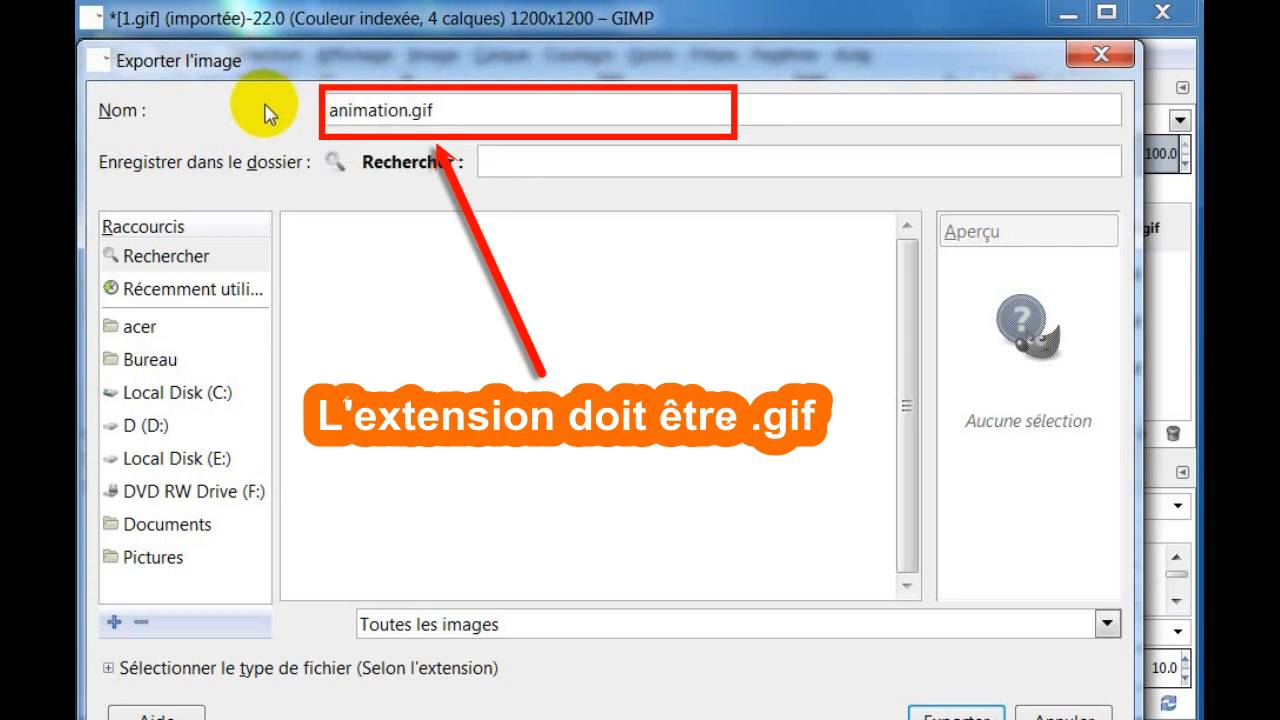
click(172, 362)
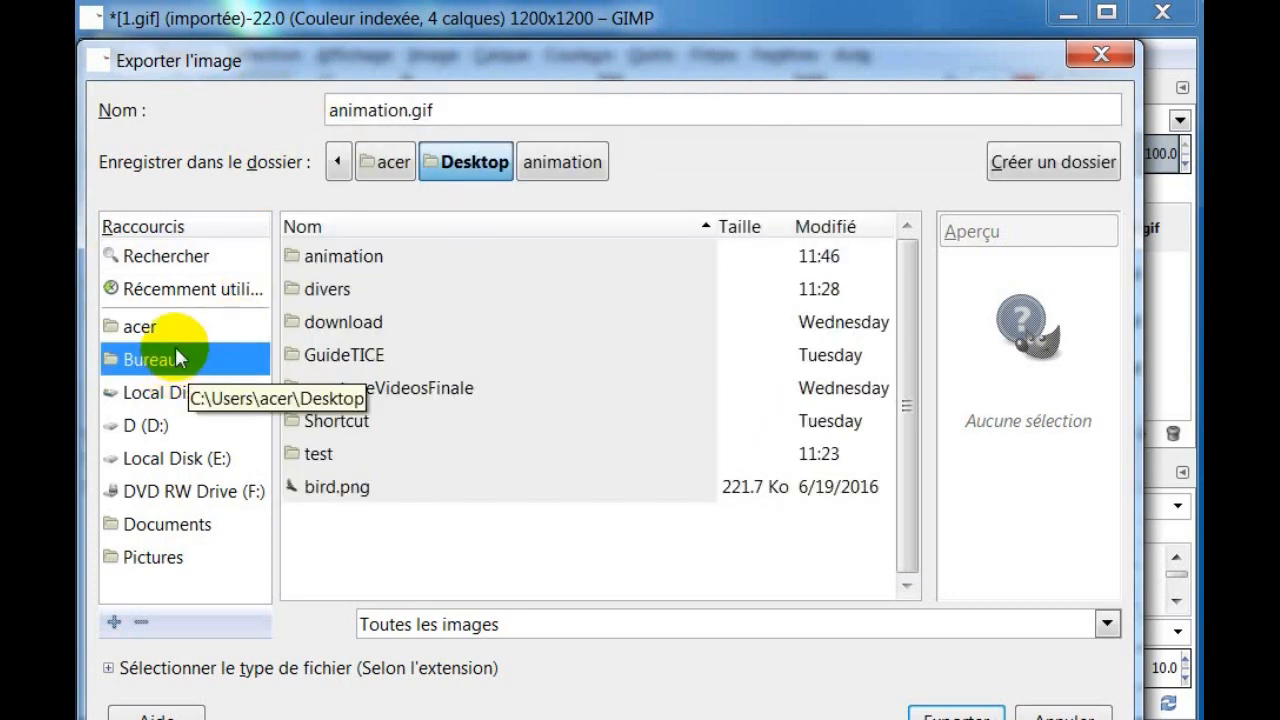
drag(570, 78, 588, 48)
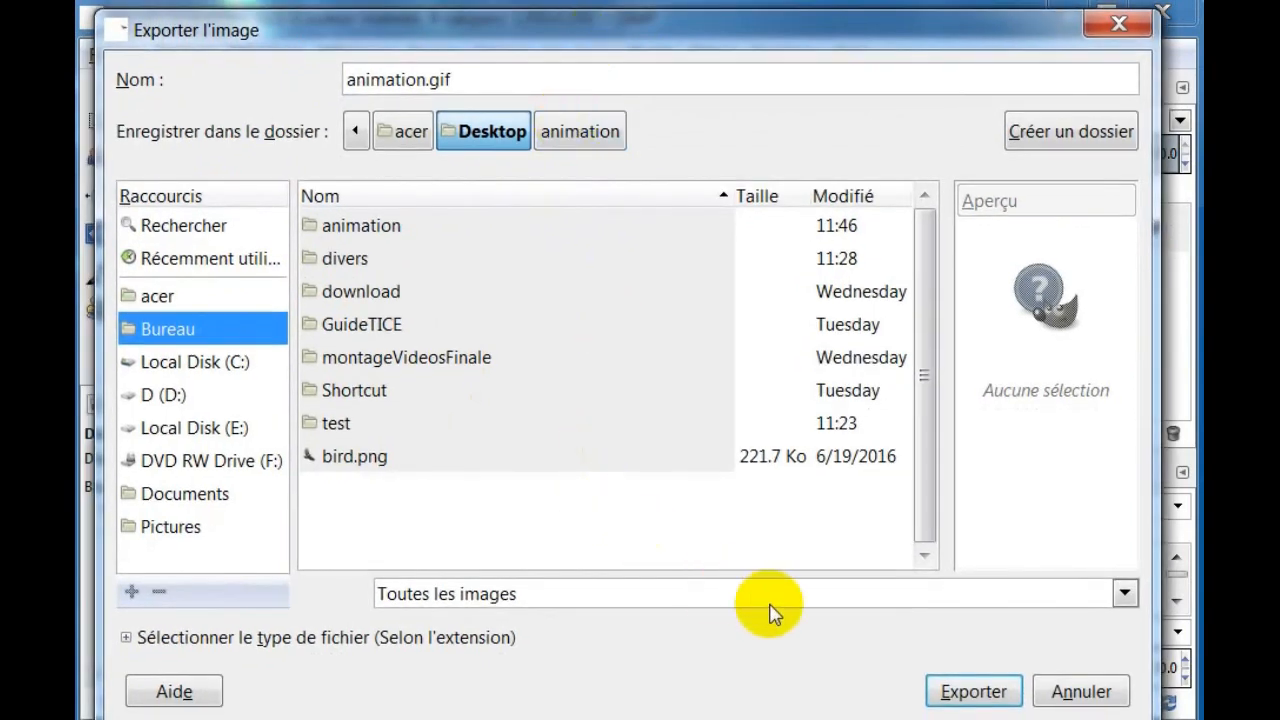
Export the GIF as an animation that loops forever with a 100 millisecond delay between frames
click(965, 692)
drag(337, 1, 414, 83)
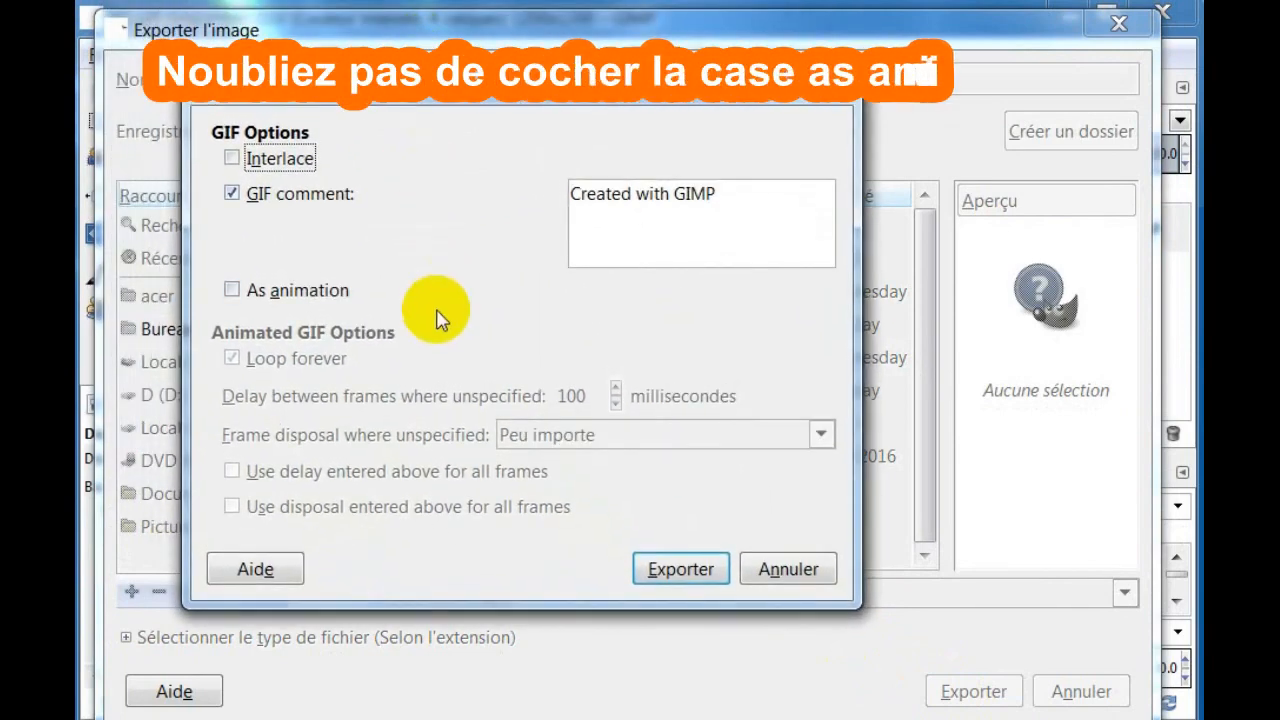
click(236, 292)
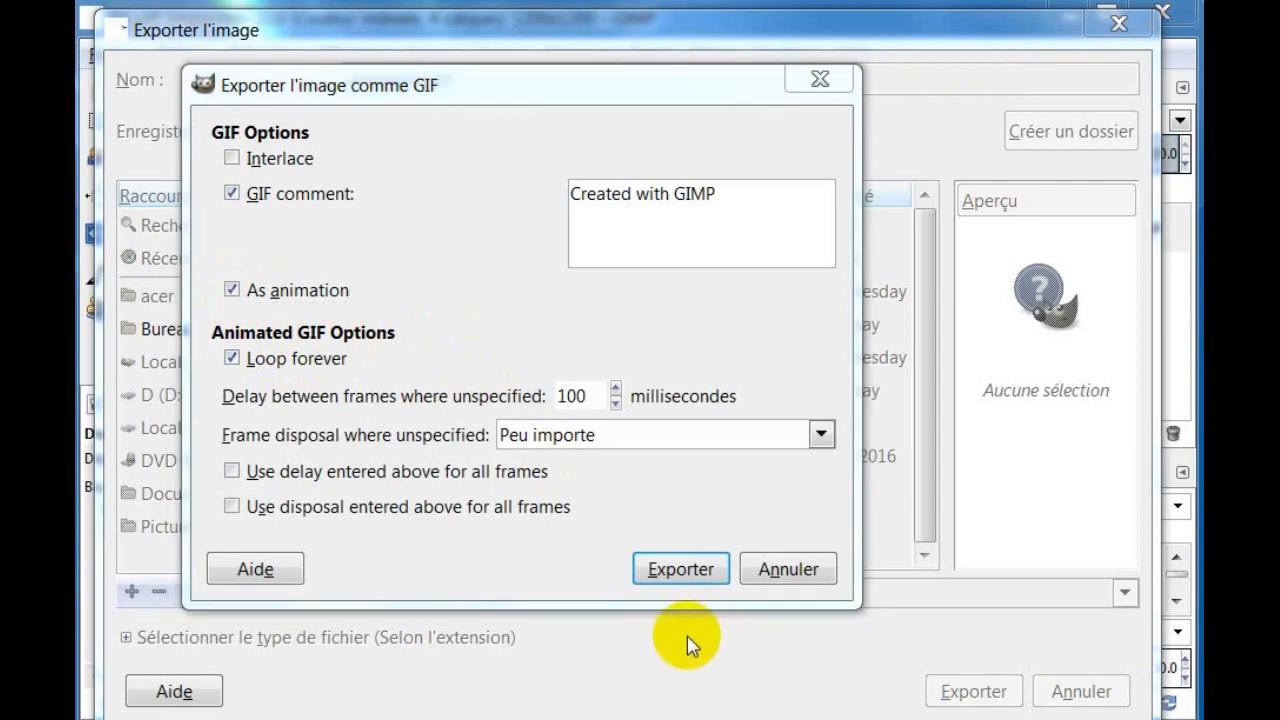
click(679, 568)
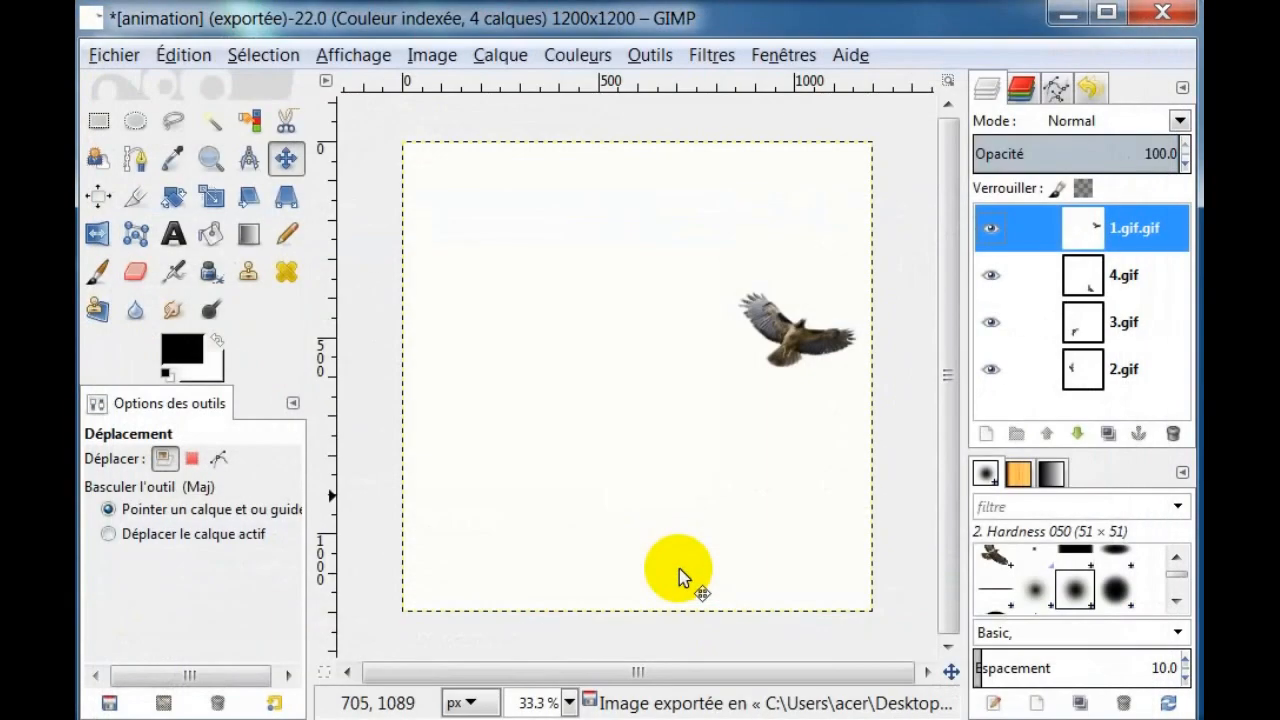
Switch to the desktop and open animation.gif in a Chrome window to view the animation
click(1062, 16)
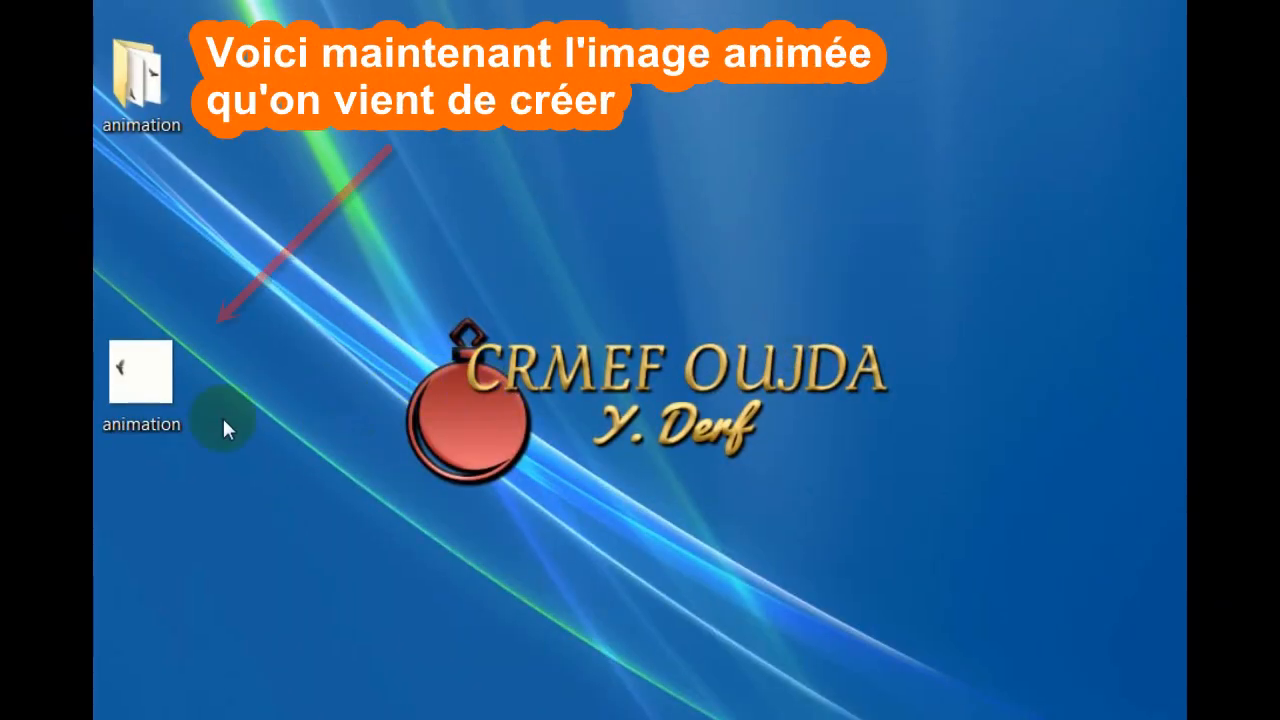
click(158, 415)
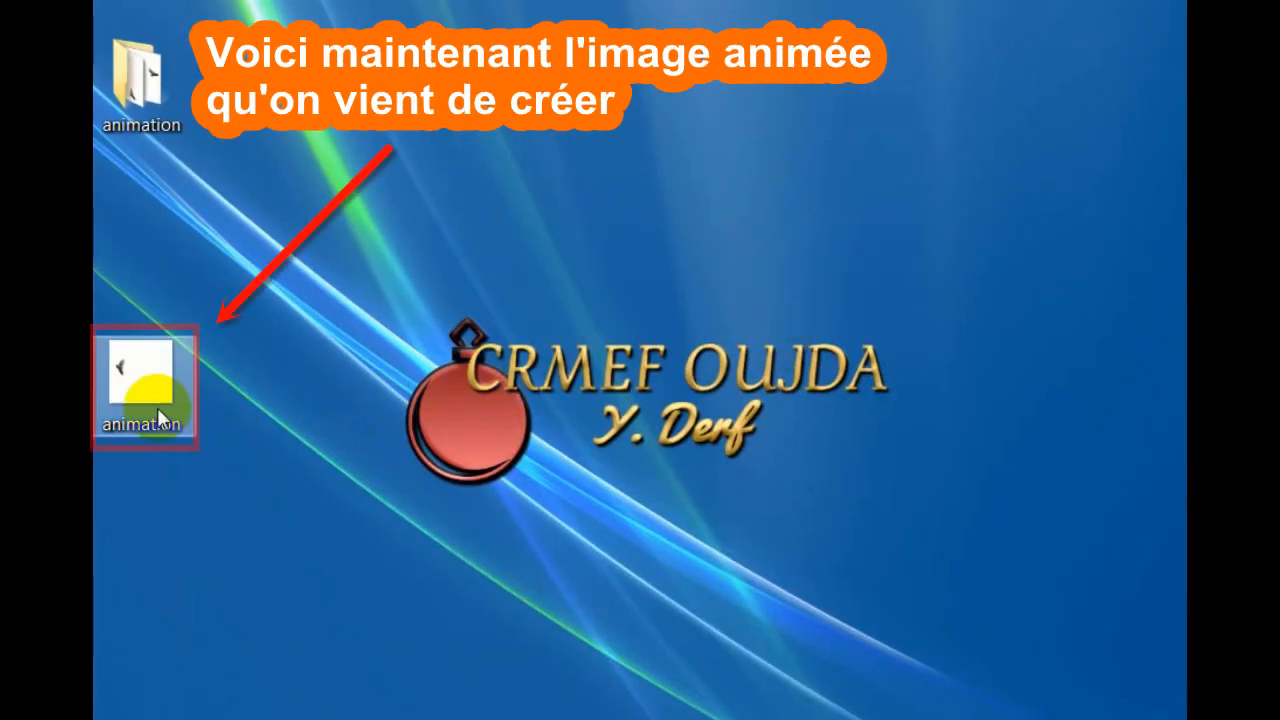
click(179, 459)
click(134, 374)
click(207, 432)
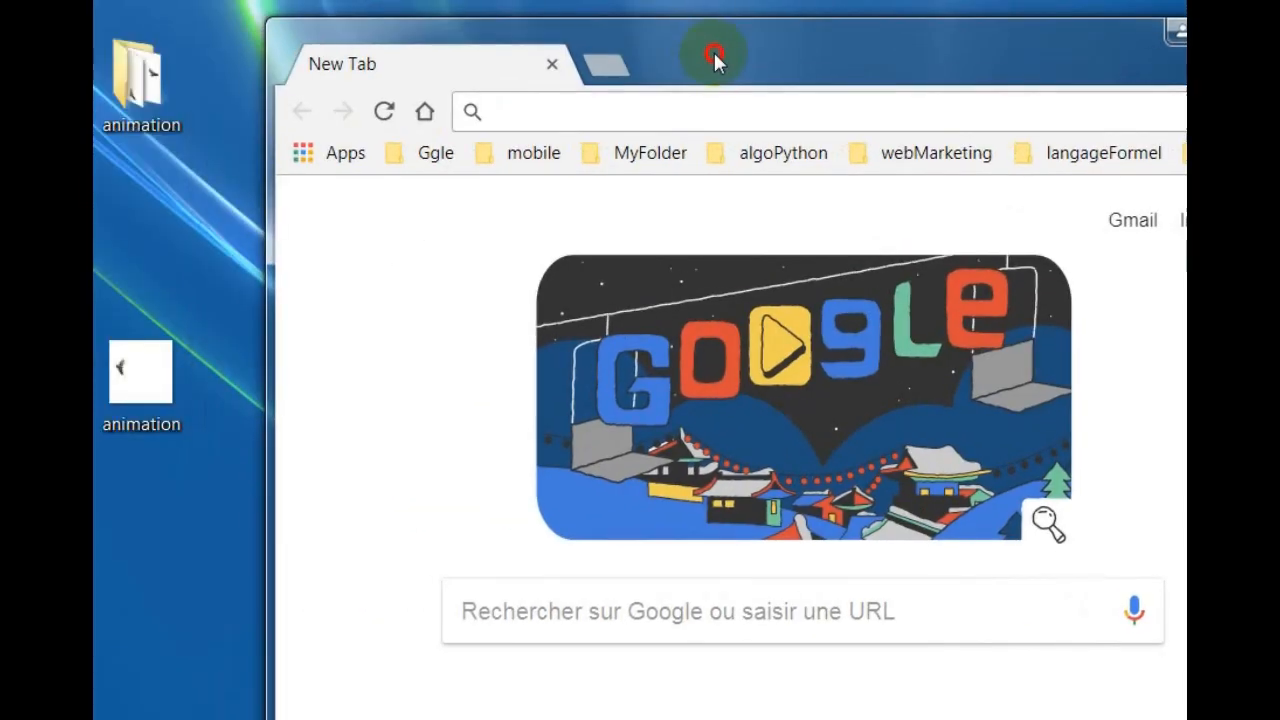
click(140, 410)
drag(133, 385, 537, 463)
drag(736, 56, 566, 38)
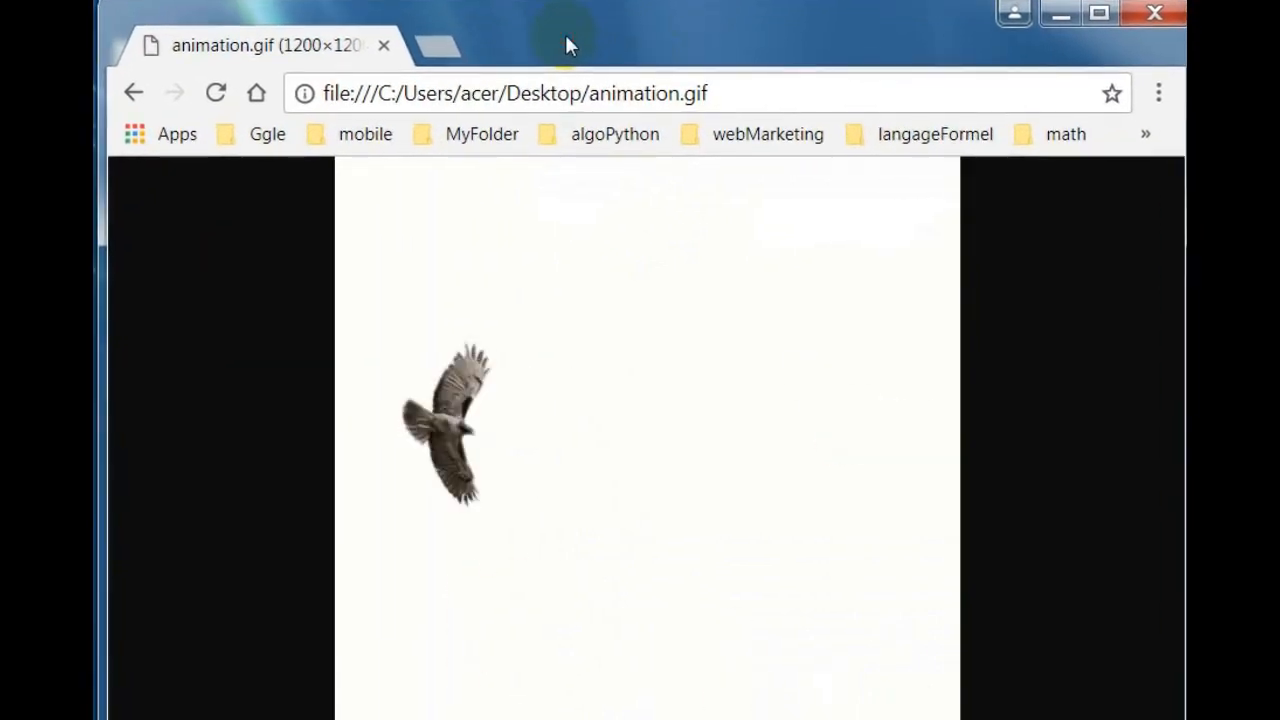